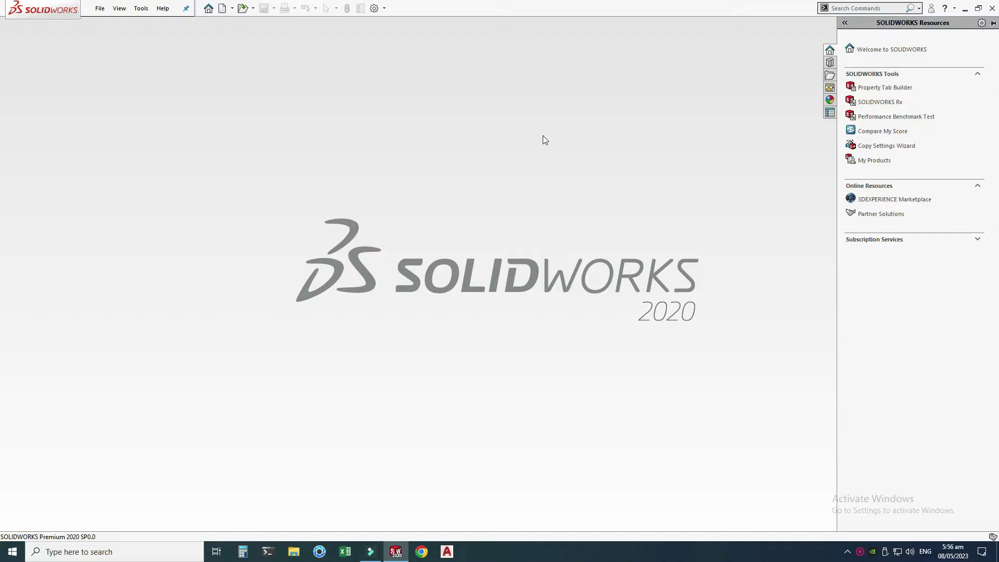
Create a new document from the Part template
left_click(232, 8)
left_click(233, 26)
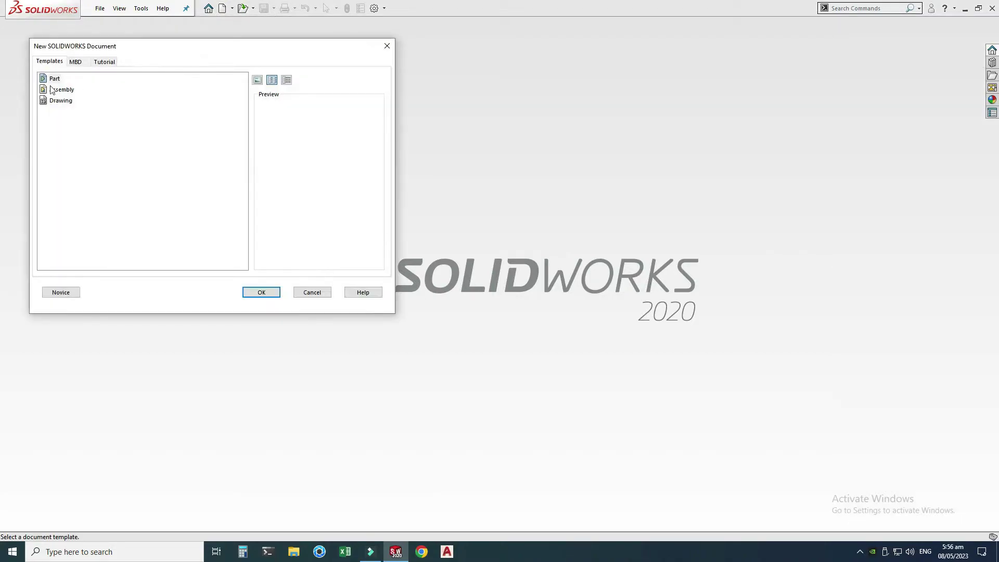
left_click(261, 292)
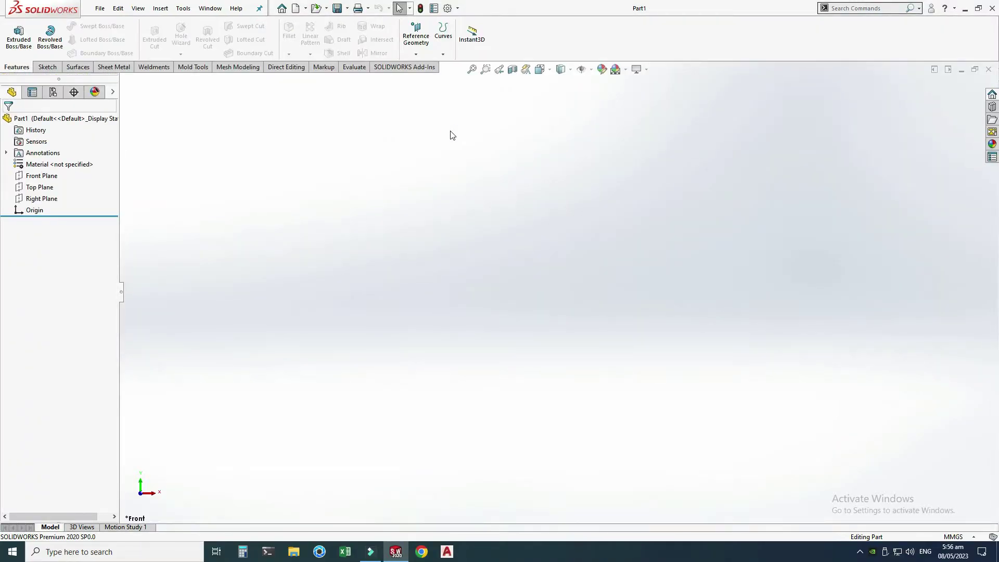
Apply the Plain White scene to the part and review the document's unit system options
left_click(627, 73)
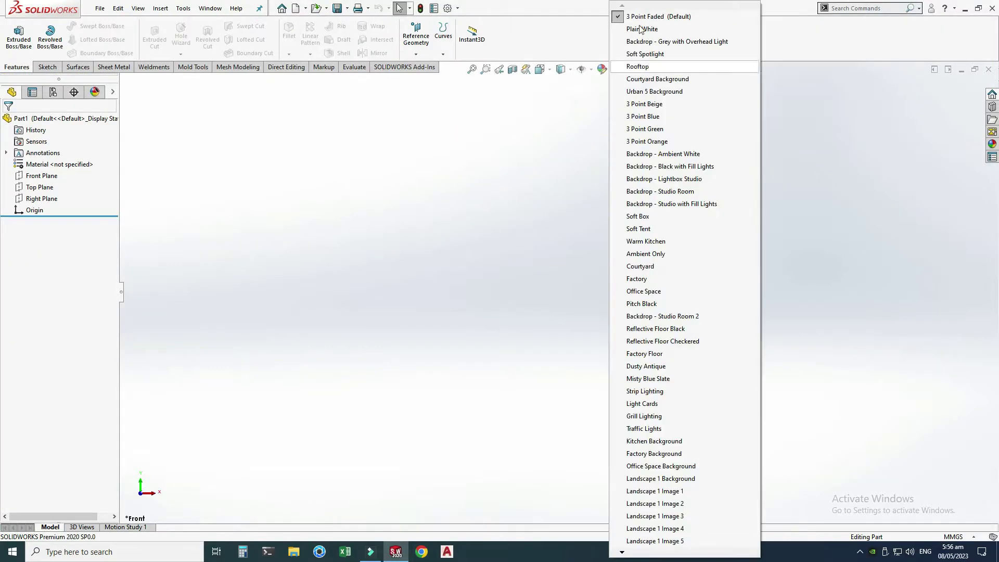
left_click(650, 16)
left_click(947, 537)
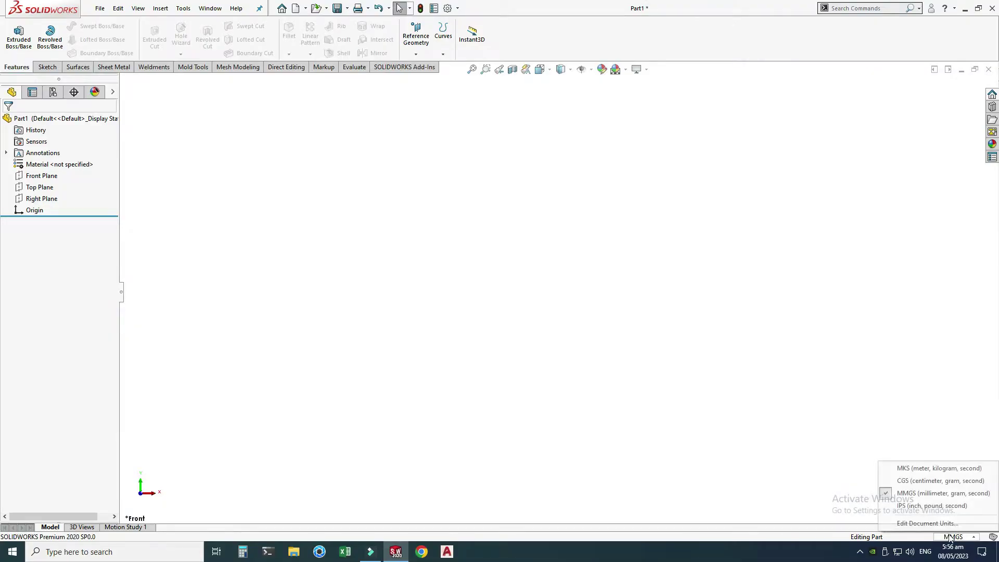
left_click(624, 294)
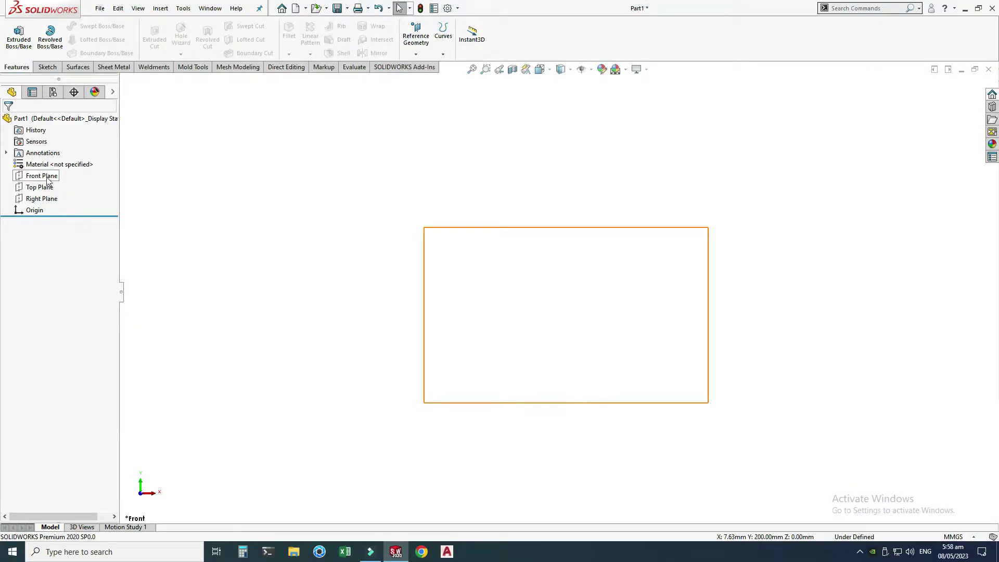
On the Front Plane, sketch a closed four-sided upright profile from the origin, about 22 mm wide at the base, with a slanted top edge
left_click(41, 175)
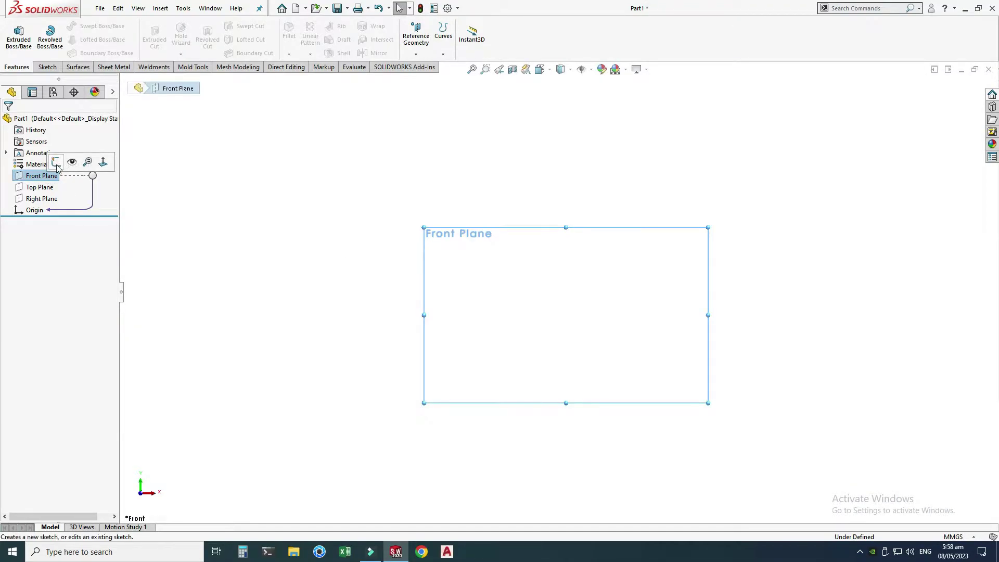
left_click(56, 163)
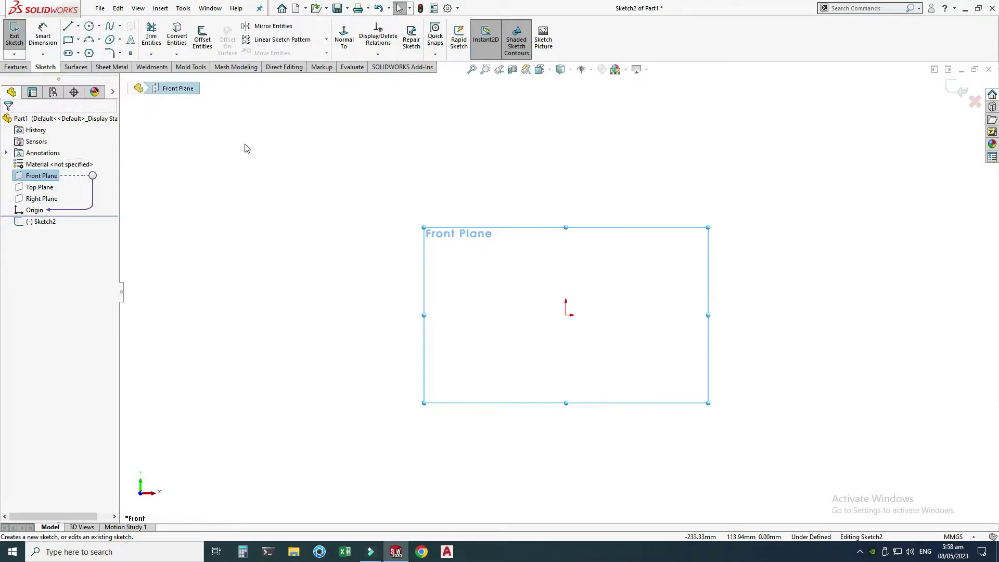
left_click(67, 26)
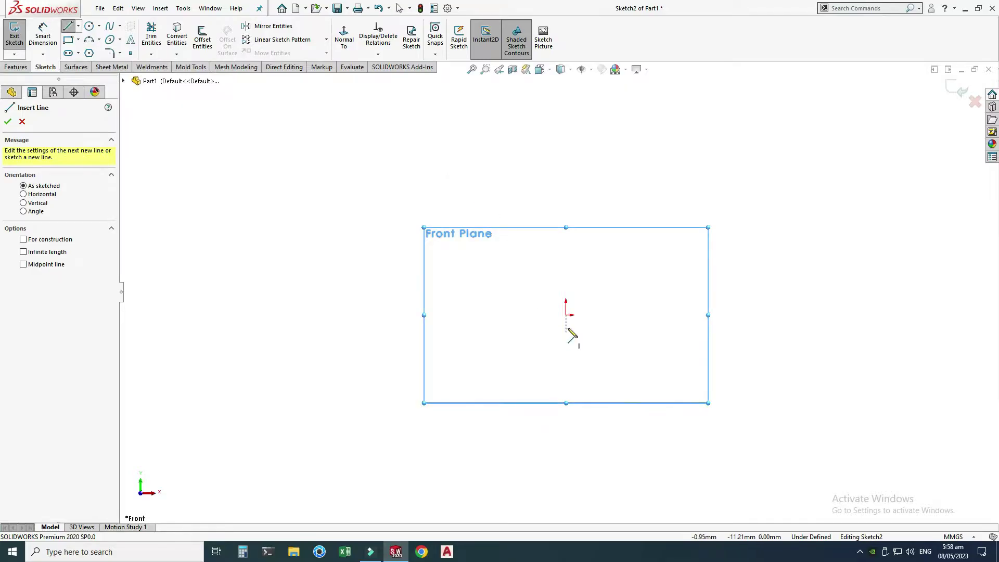
left_click(566, 315)
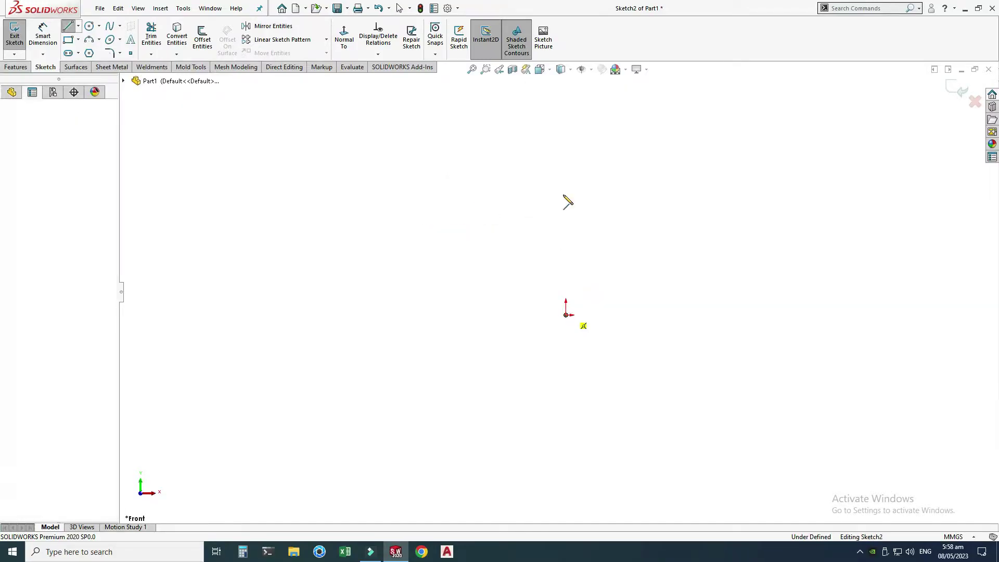
left_click(566, 127)
left_click(597, 158)
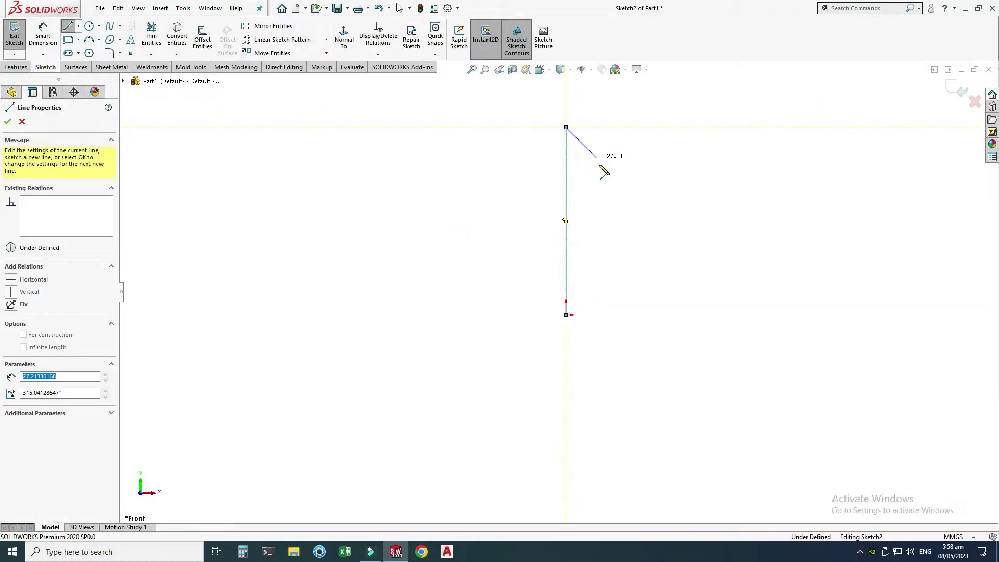
left_click(601, 315)
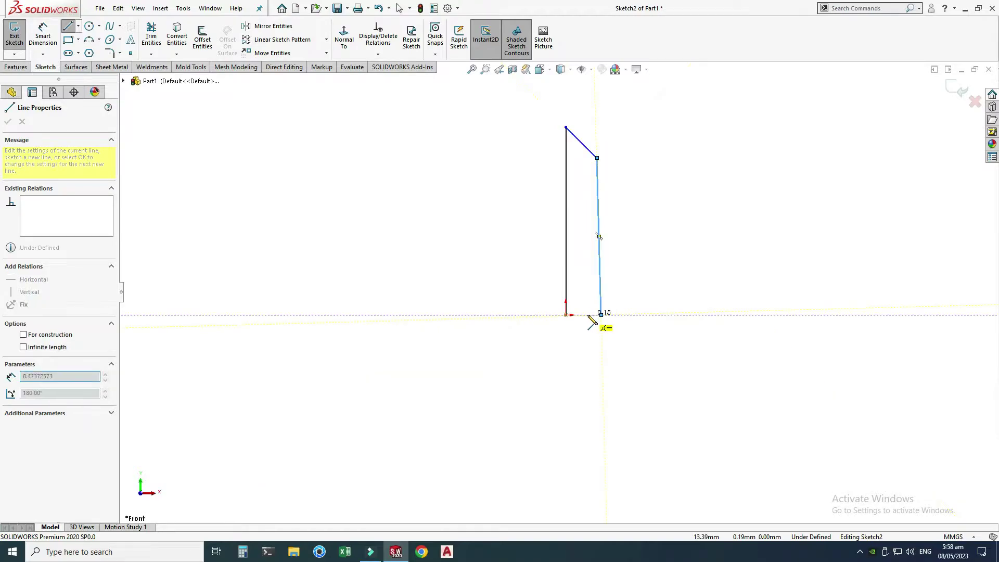
left_click(566, 315)
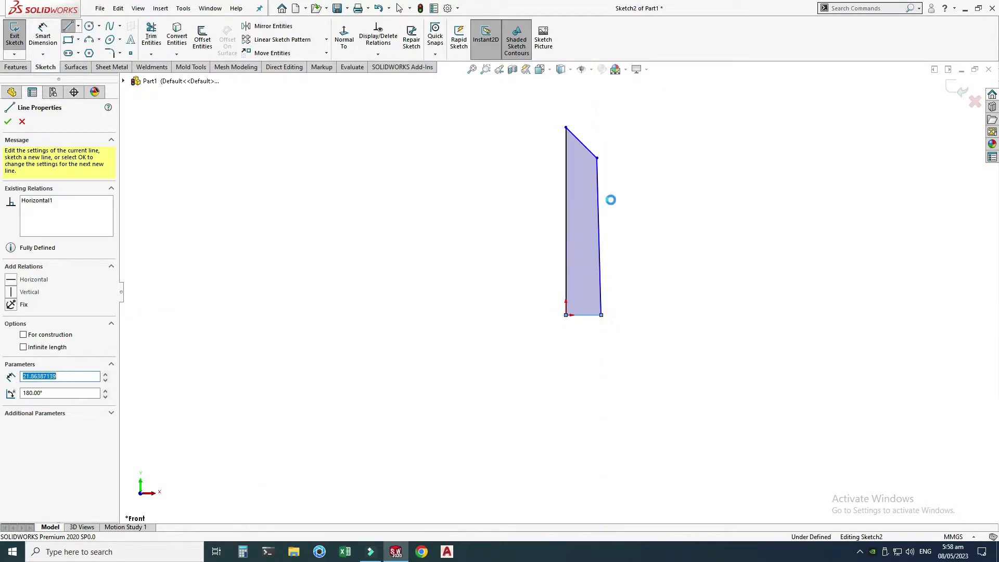
key("Escape")
Make the profile's outer side line vertical and dimension the distance between the two long sides as 30 mm
left_click(599, 207)
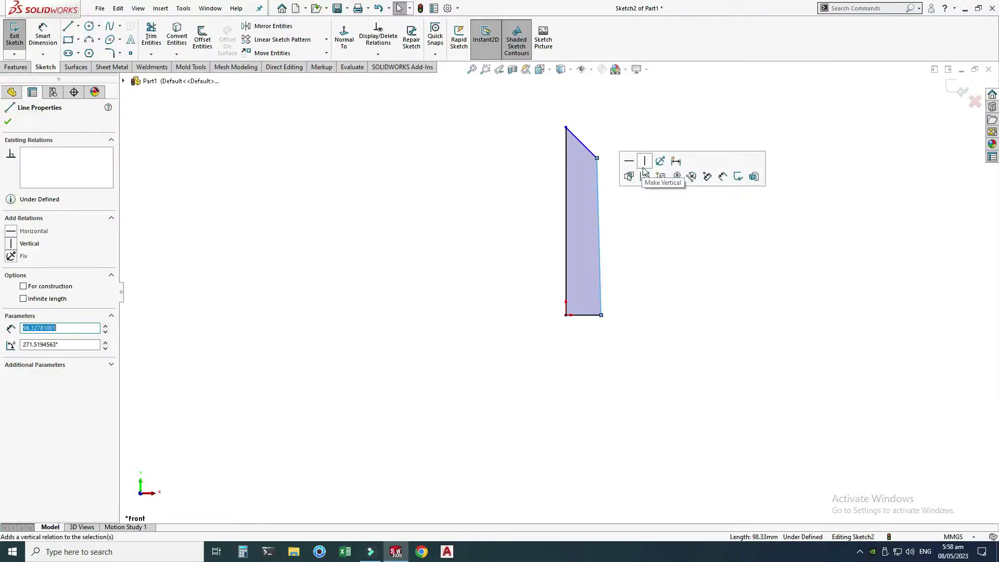
scroll(584, 147, "down", 2)
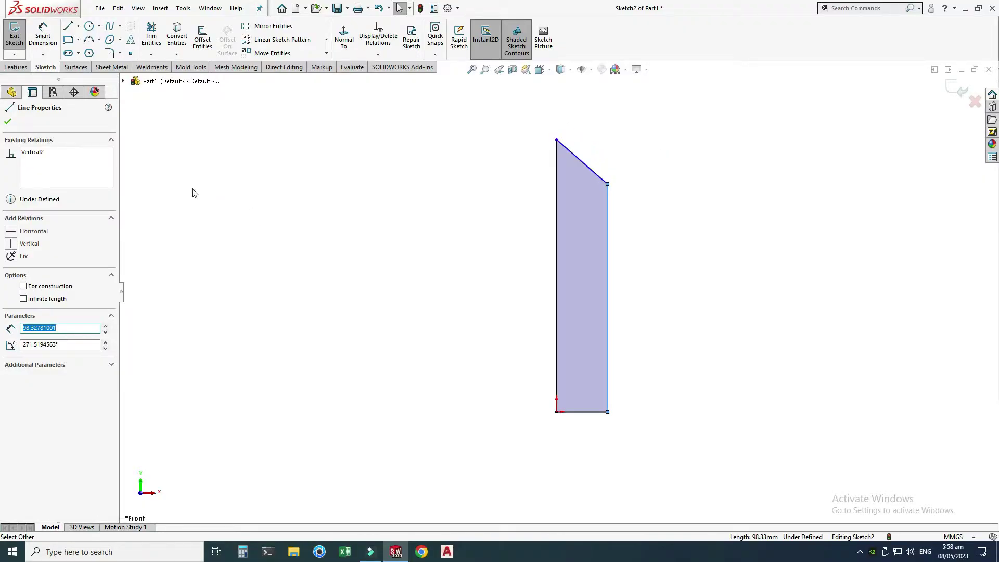
left_click(39, 36)
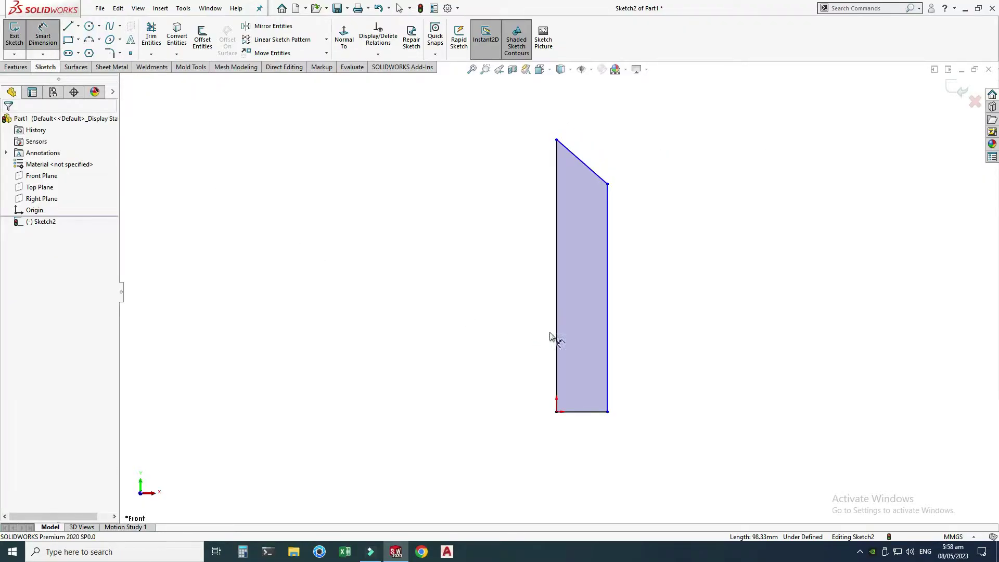
left_click(608, 338)
left_click(557, 365)
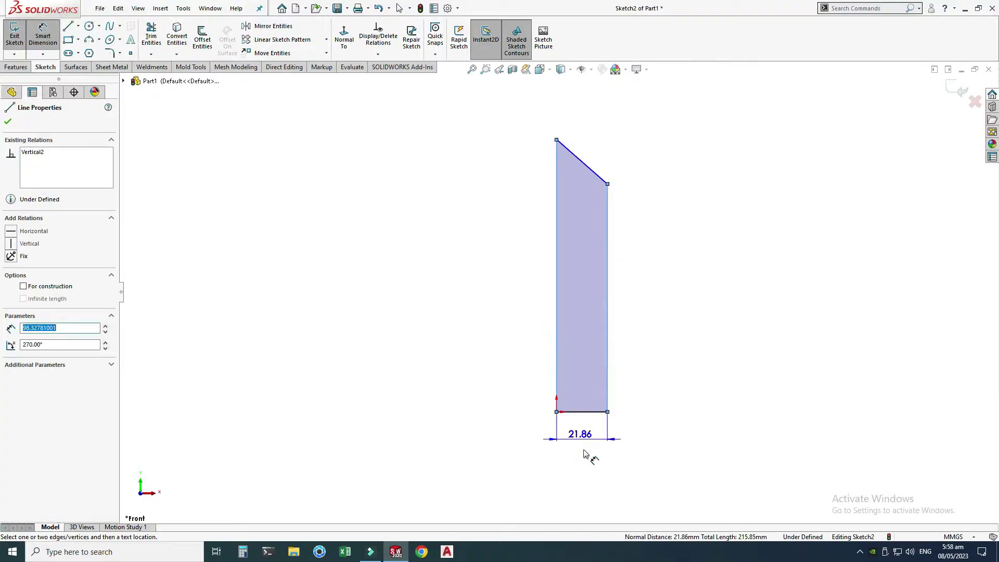
left_click(587, 460)
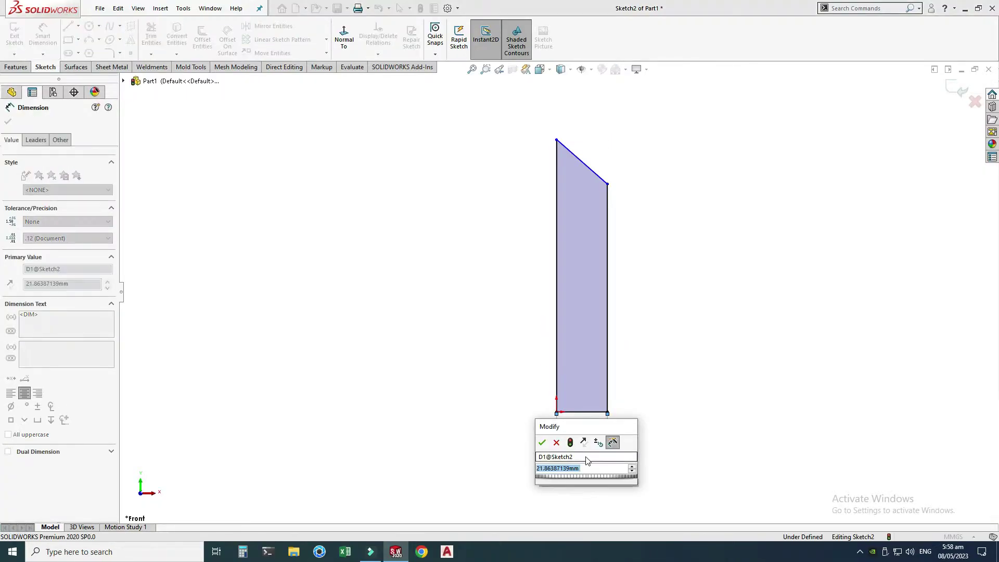
type("30")
key("Return")
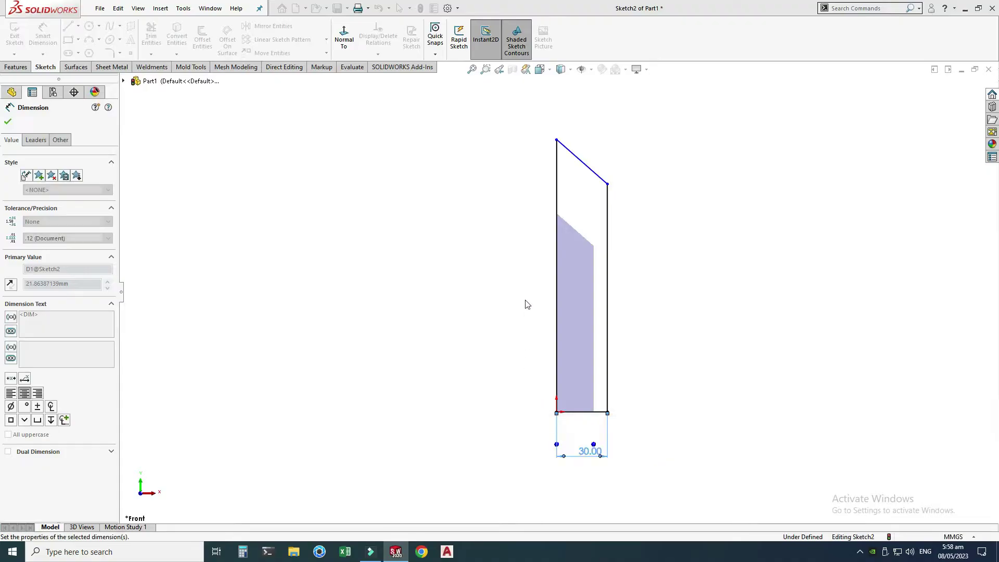
Dimension the angle between the slanted top edge and the long vertical line through the origin as 30°
left_click(592, 181)
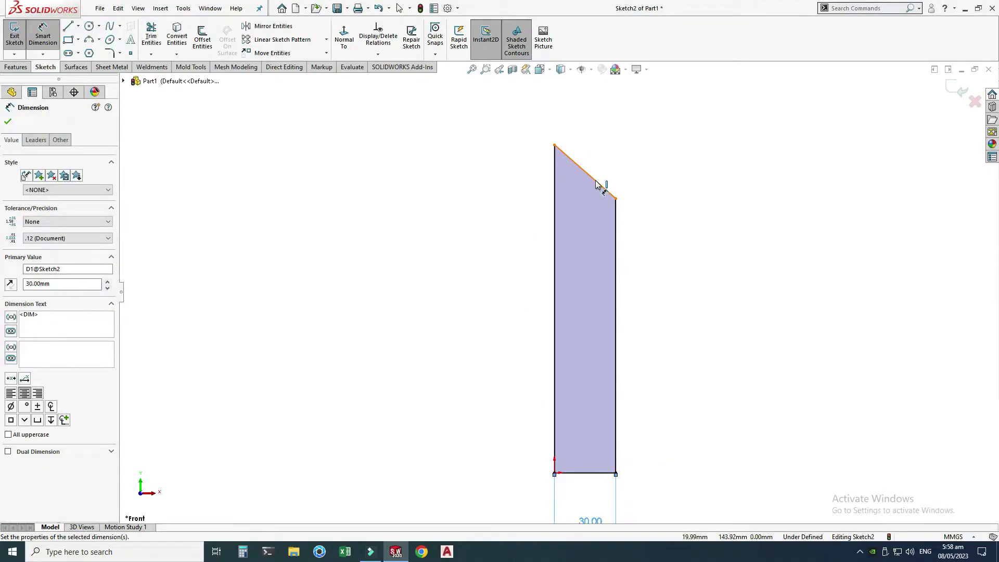
left_click(554, 221)
left_click(576, 211)
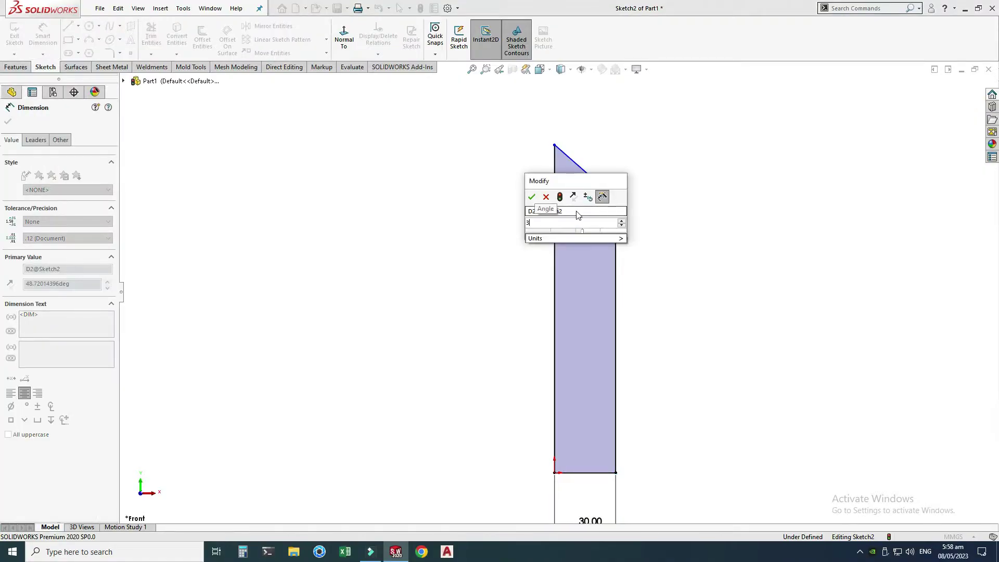
key("Return")
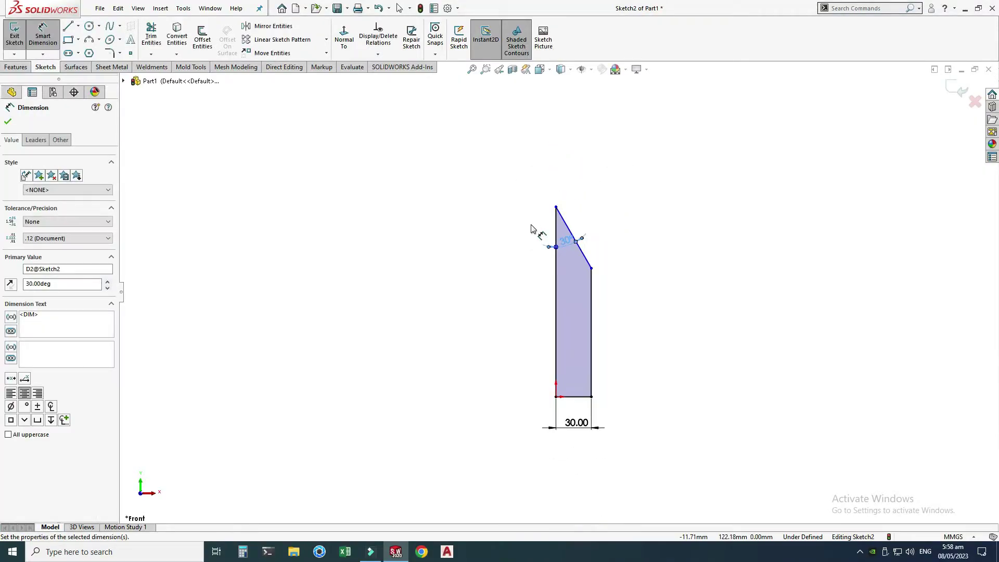
Dimension the profile's overall height from the origin to its tip as 200 mm and exit the sketch
left_click(556, 207)
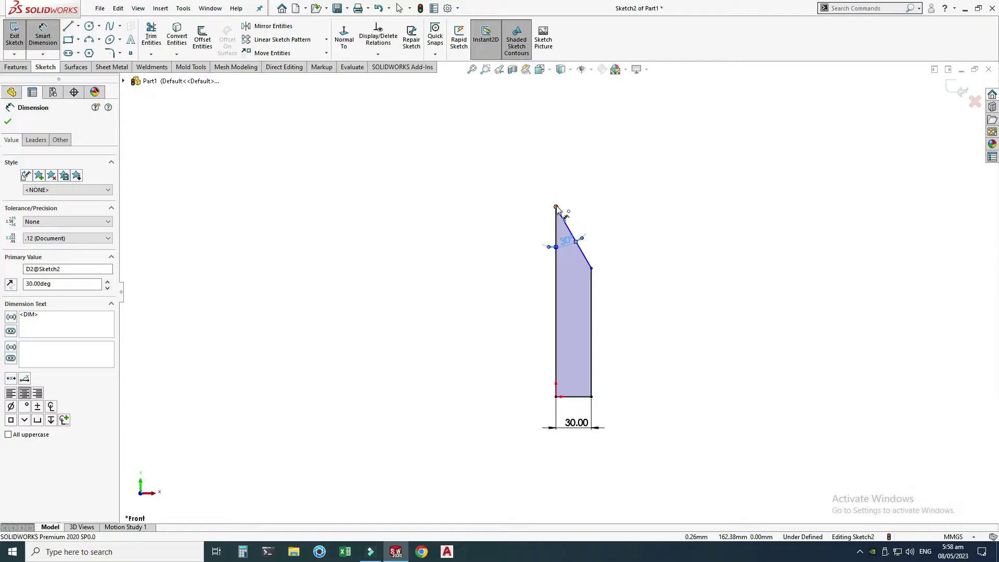
left_click(556, 397)
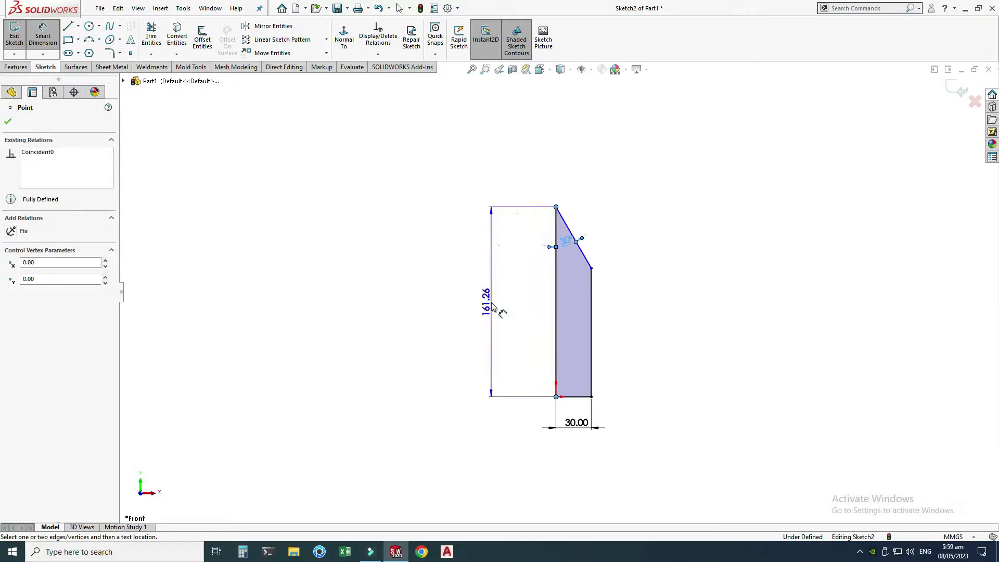
left_click(493, 307)
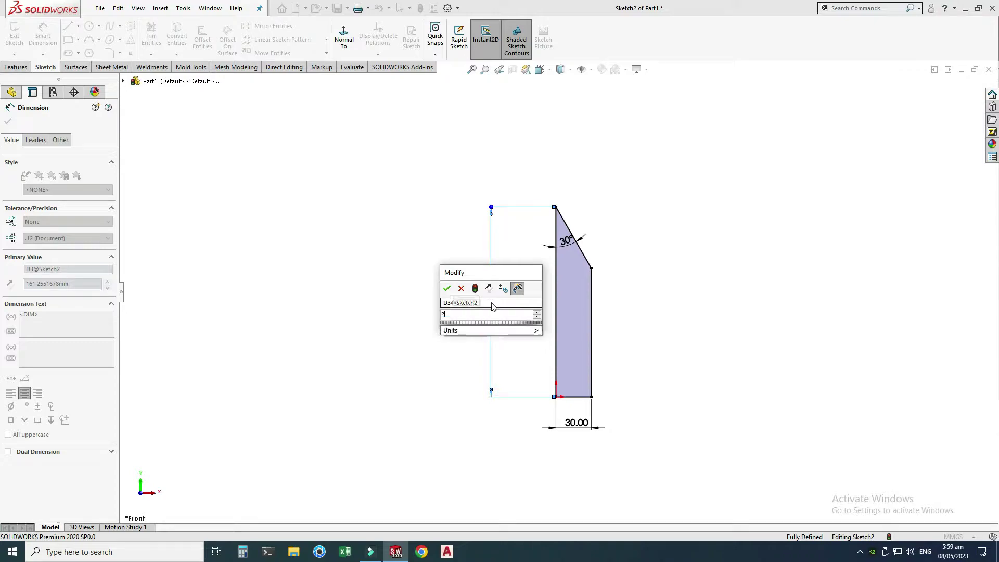
key("Return")
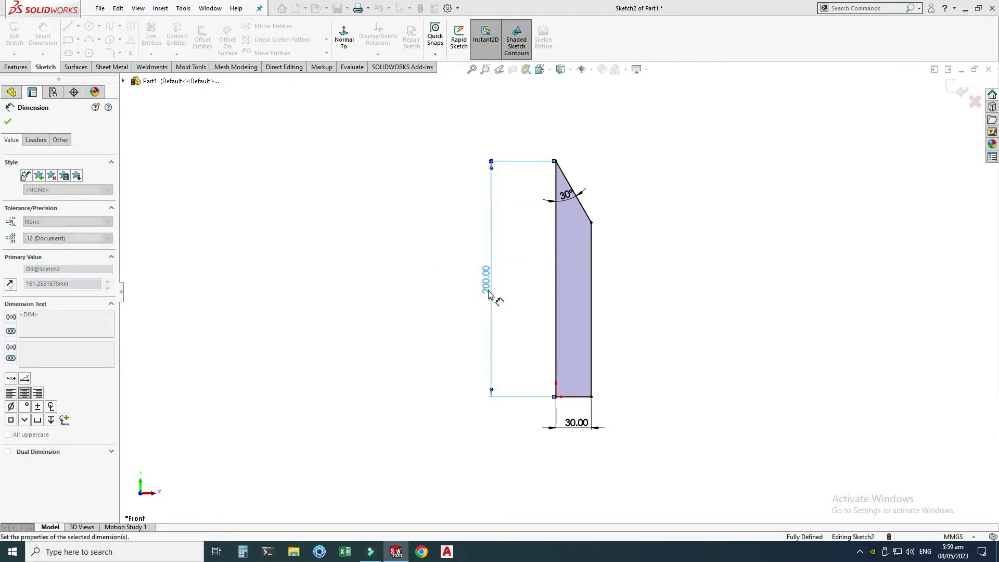
key("f")
key("Escape")
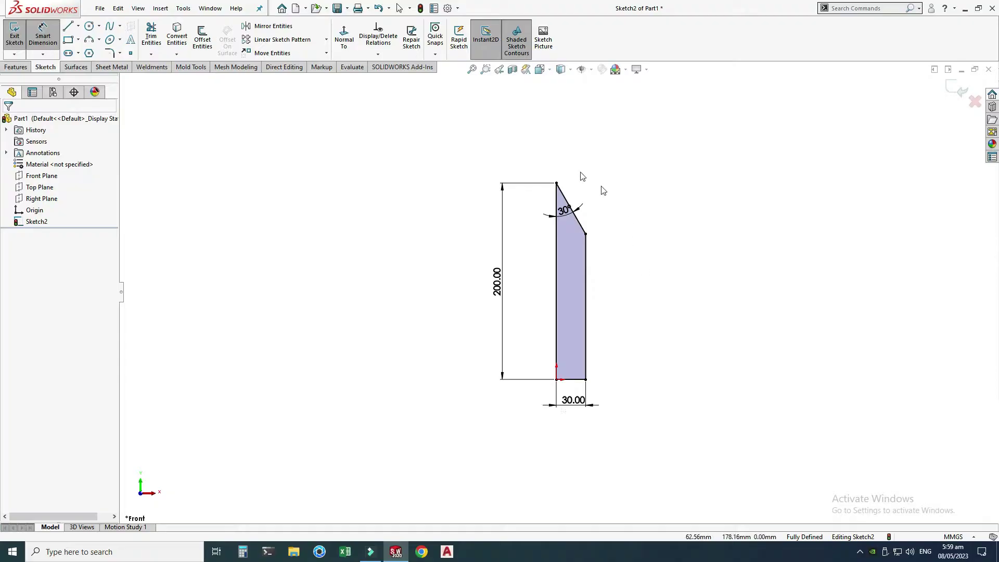
key("Escape")
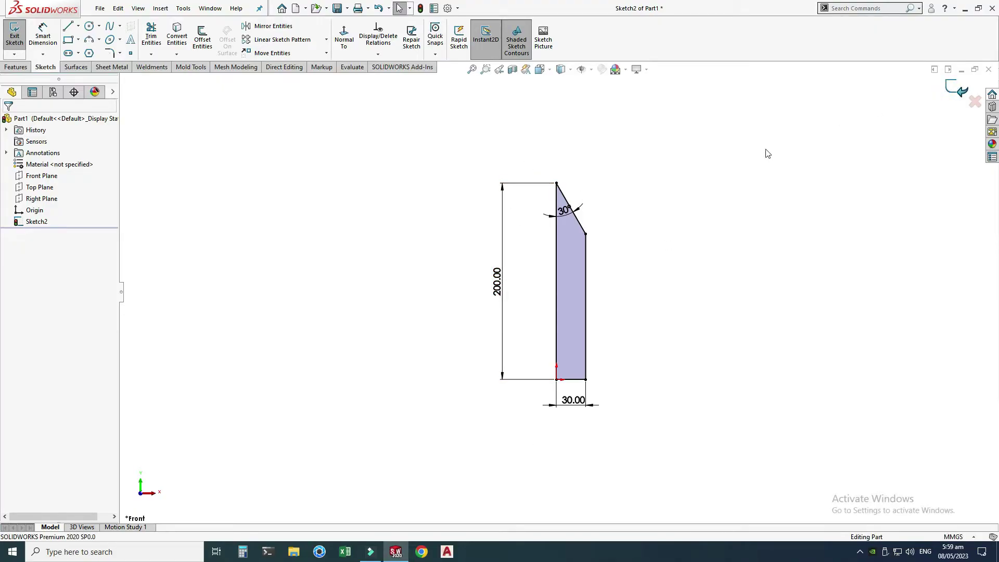
key("ctrl+b")
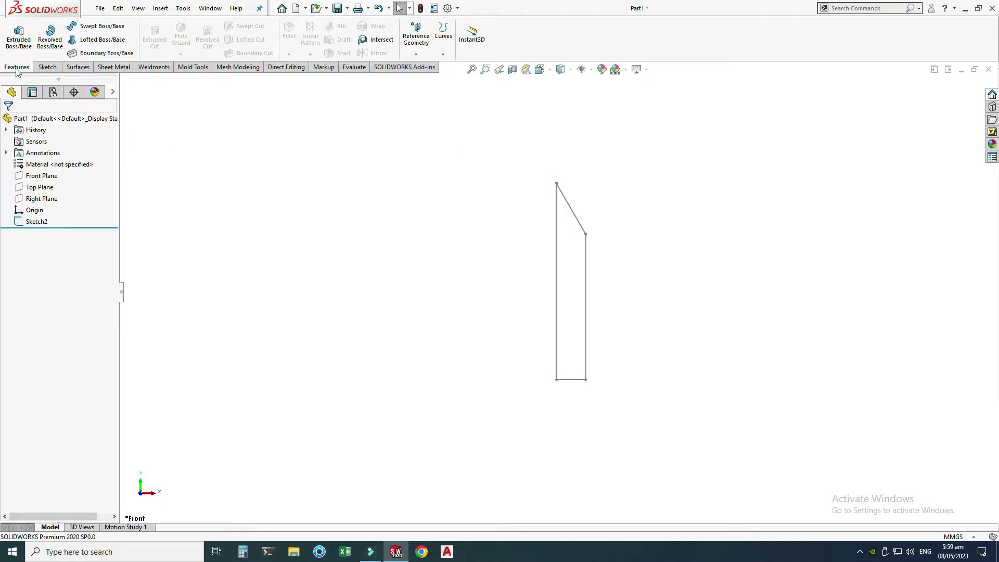
Revolve the profile 360° about its 200 mm vertical line into a solid cylinder with a conical tip
right_click(639, 130)
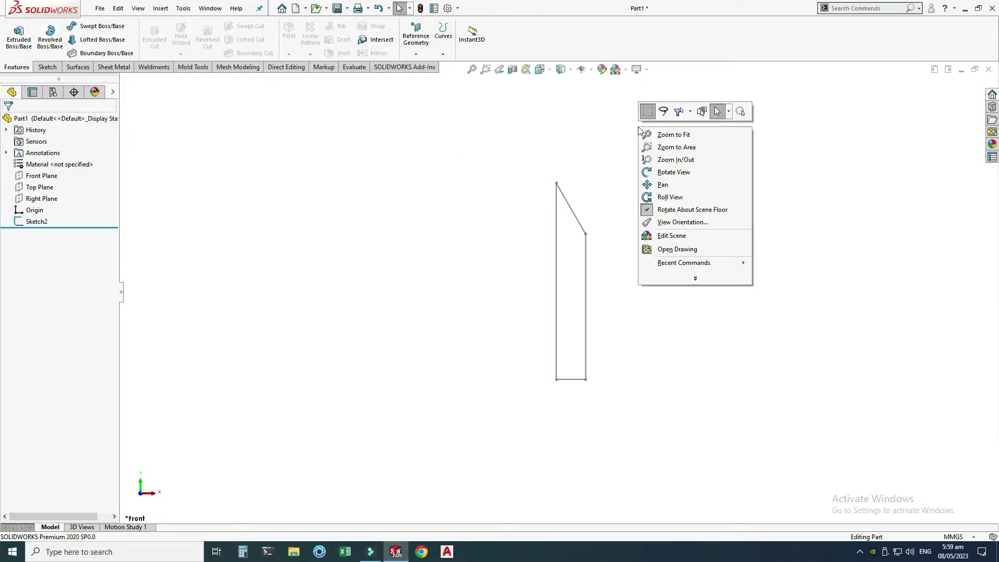
left_click(674, 171)
mouse_move(679, 168)
left_mouse_down()
mouse_move(659, 203)
mouse_move(656, 265)
mouse_move(624, 265)
mouse_move(597, 239)
left_mouse_up()
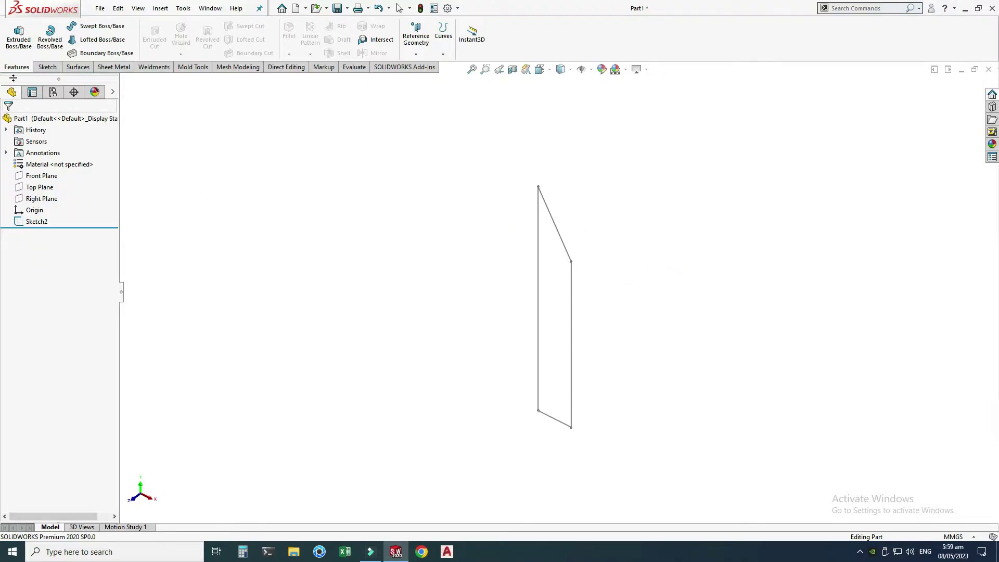
left_click(50, 37)
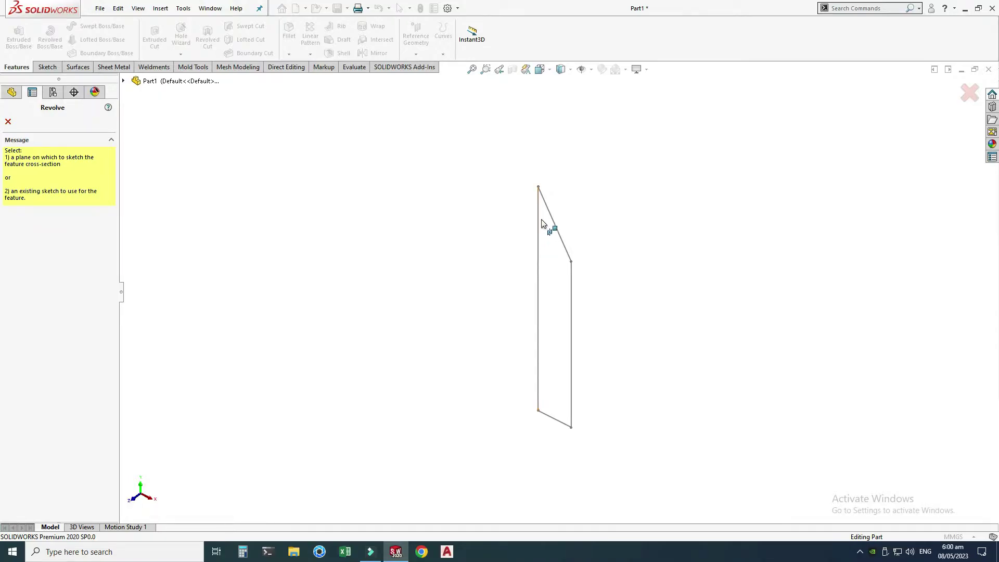
key("Escape")
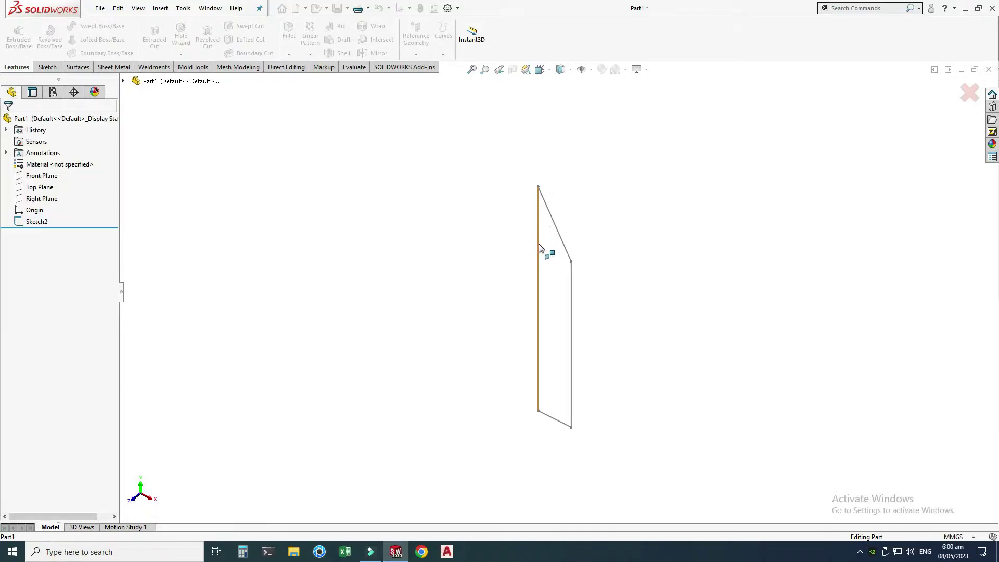
left_click(539, 243)
key("Return")
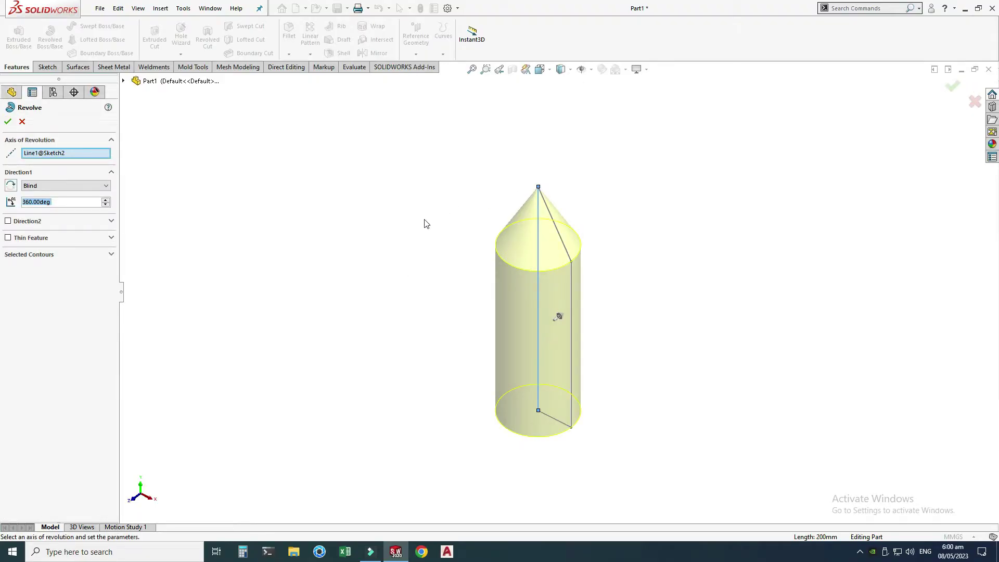
left_click(9, 123)
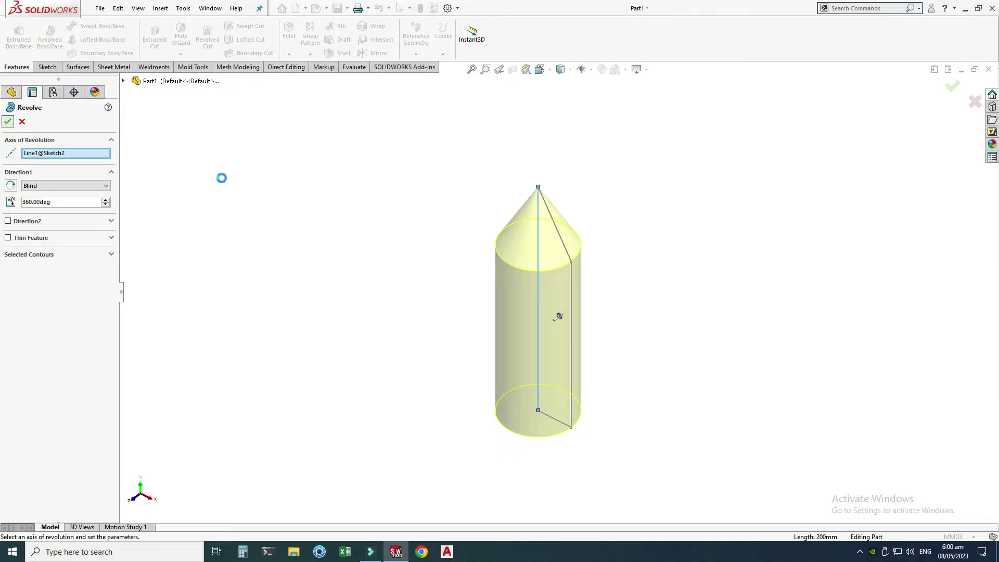
right_click(383, 199)
middle_click_drag(382, 198, 489, 252)
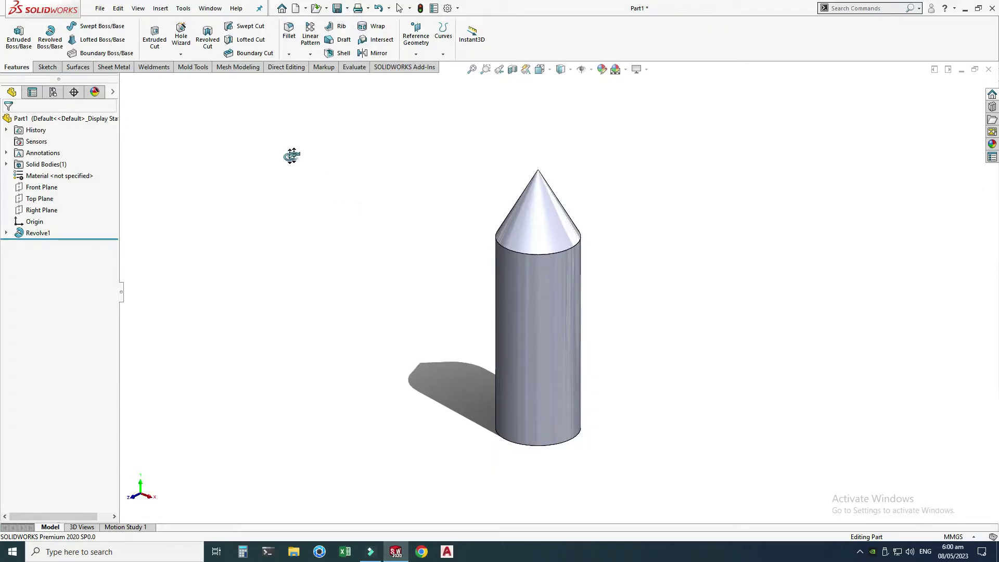
Fillet the circular edge at the cone's base and the cylinder's bottom edge with a 10 mm radius
left_click(288, 54)
left_click(301, 65)
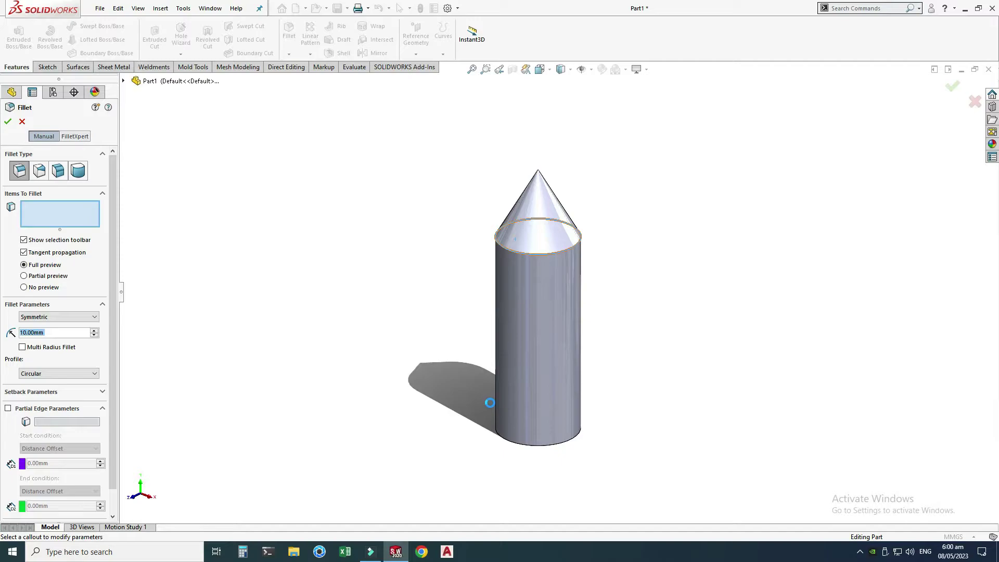
left_click(501, 436)
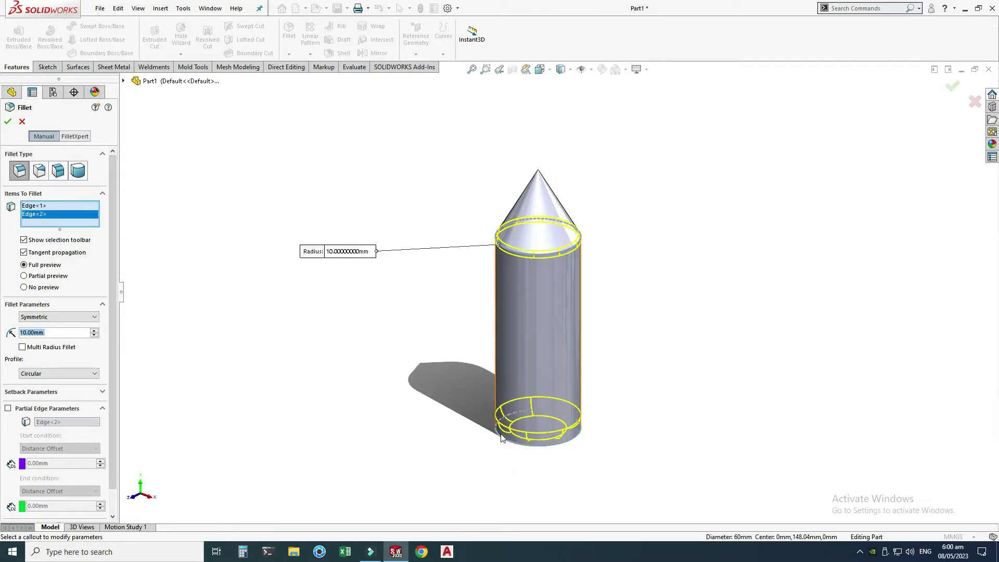
left_click(7, 123)
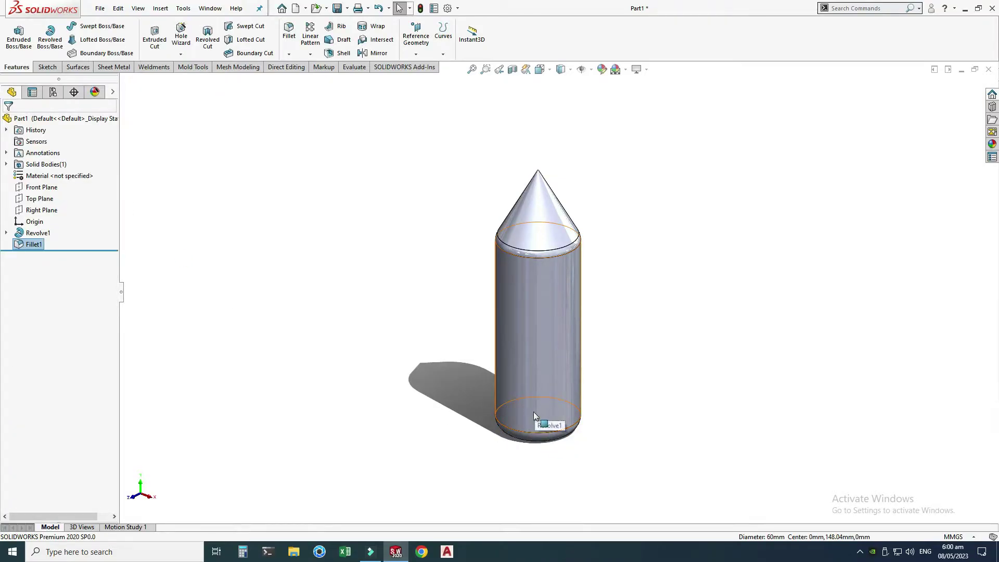
left_click(163, 8)
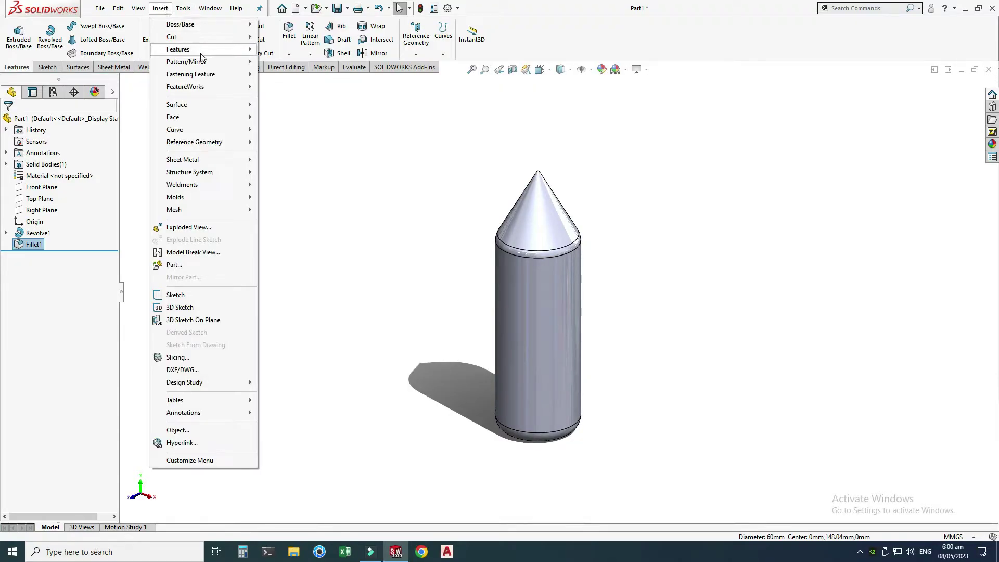
mouse_move(218, 49)
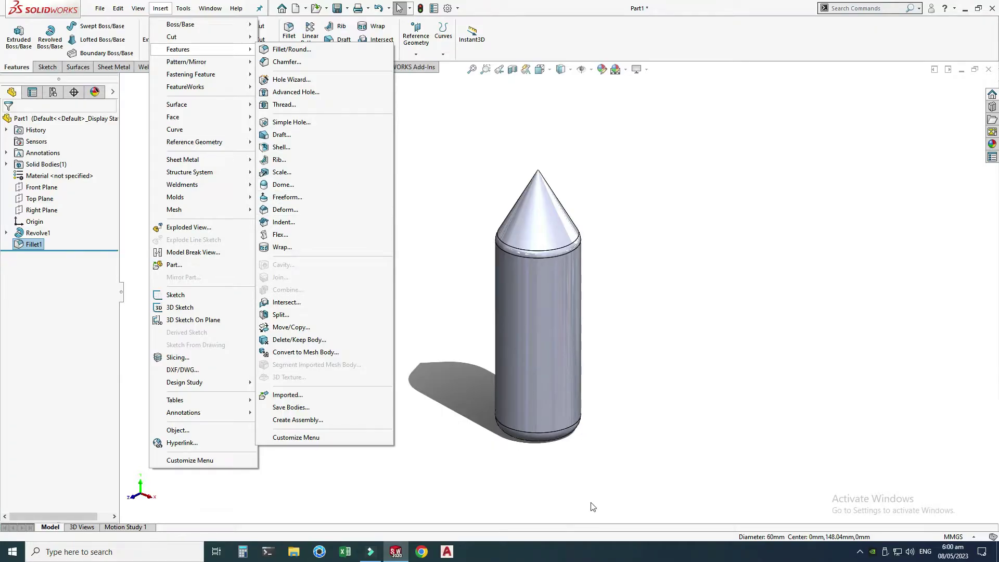
left_click(468, 245)
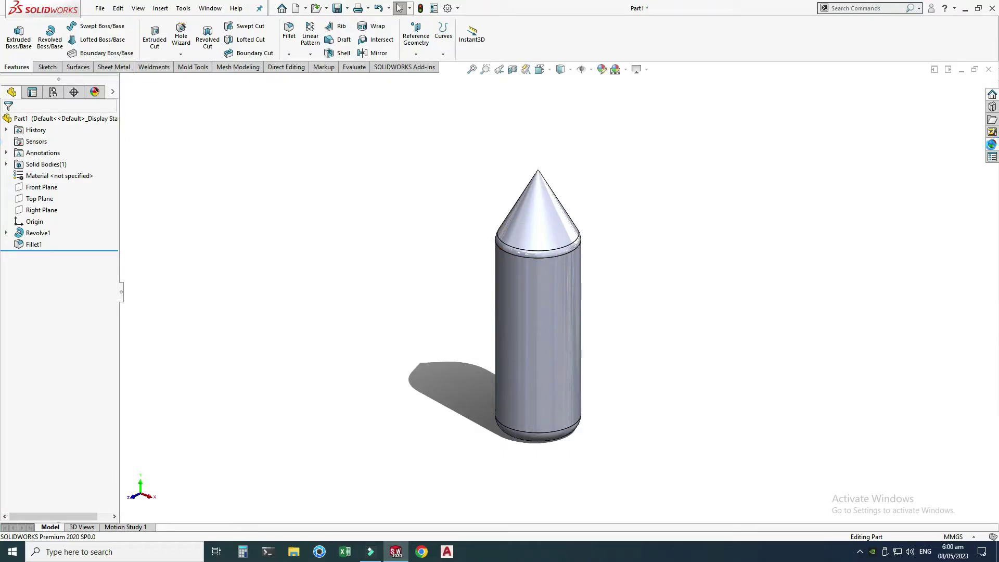
Apply the polished bronze metal appearance to the whole part
left_click(992, 145)
left_click(869, 102)
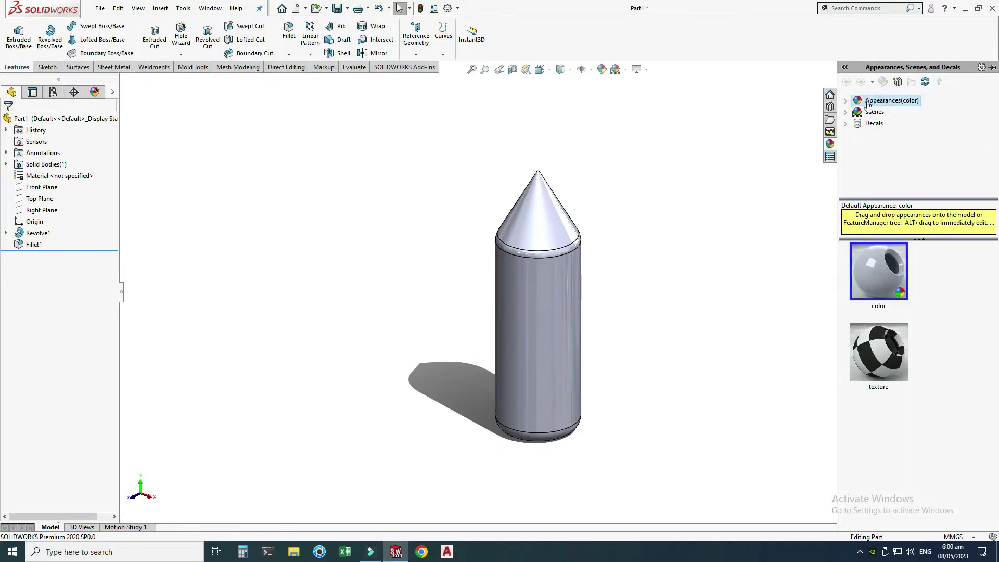
left_click(846, 101)
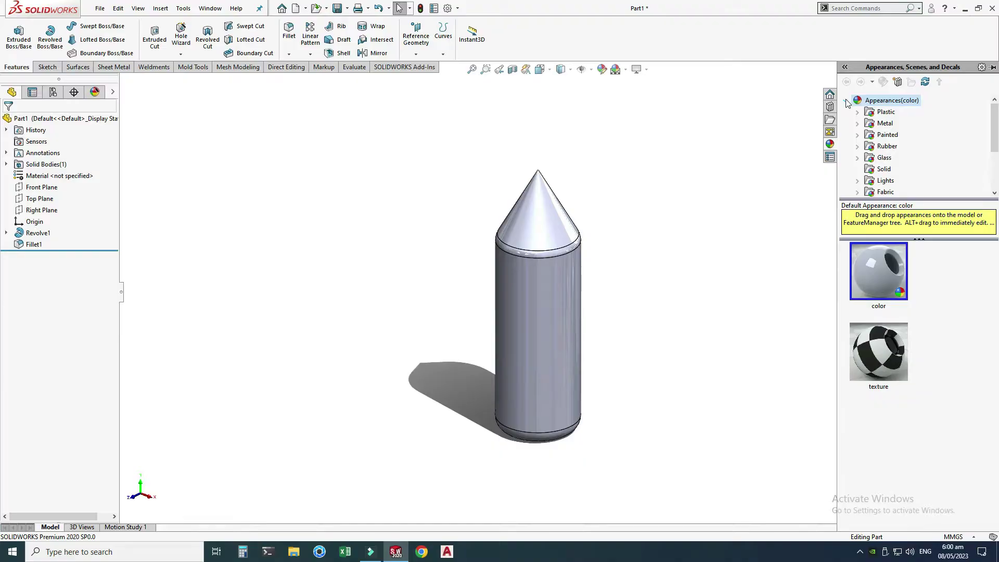
left_click(858, 124)
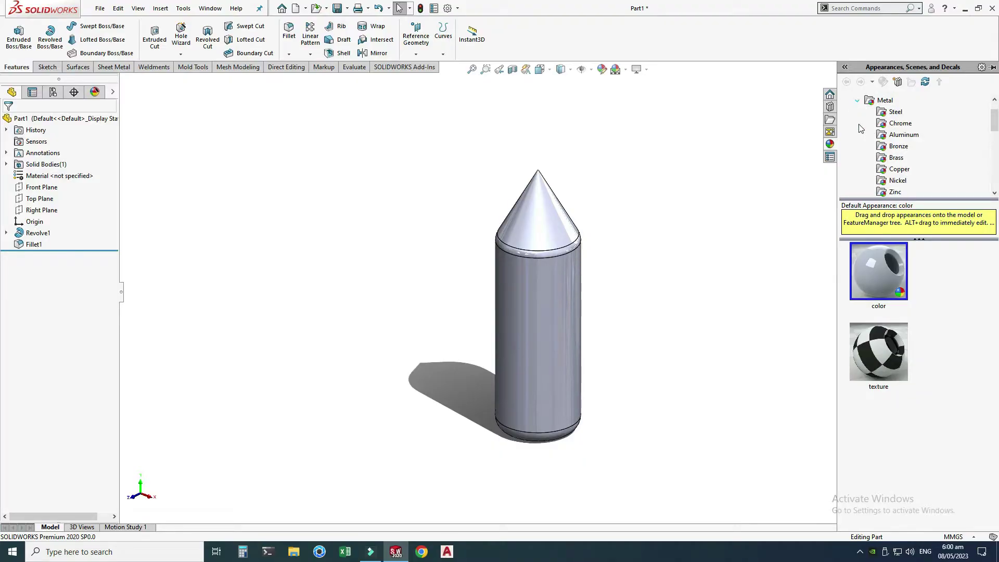
left_click(897, 147)
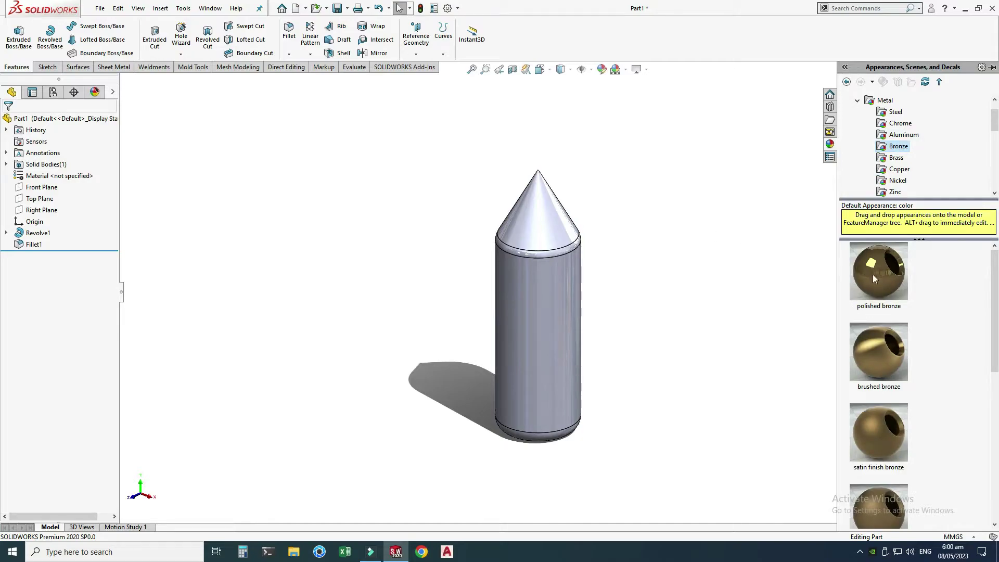
double_click(872, 273)
right_click(630, 136)
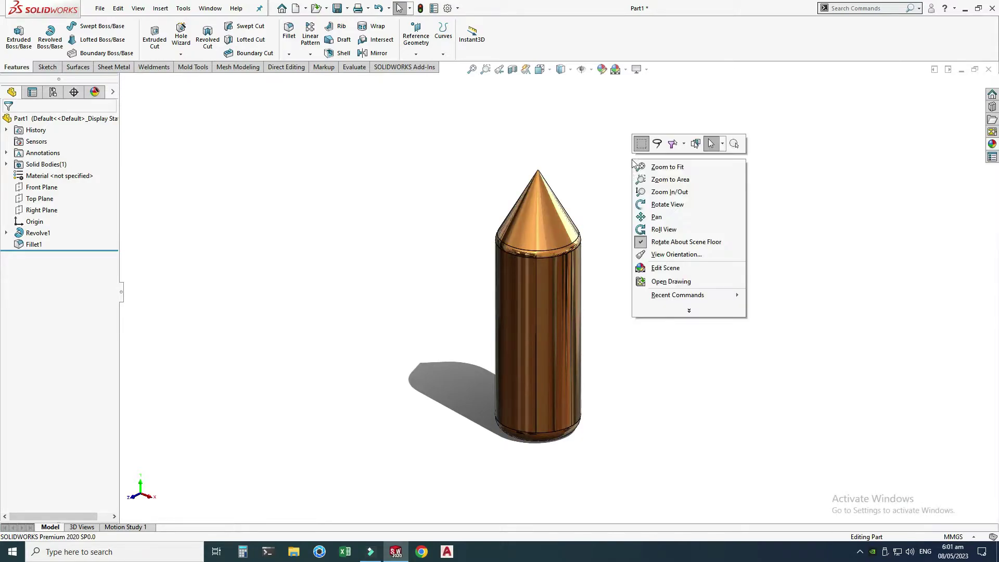
left_click(656, 206)
left_click_drag(598, 198, 575, 267)
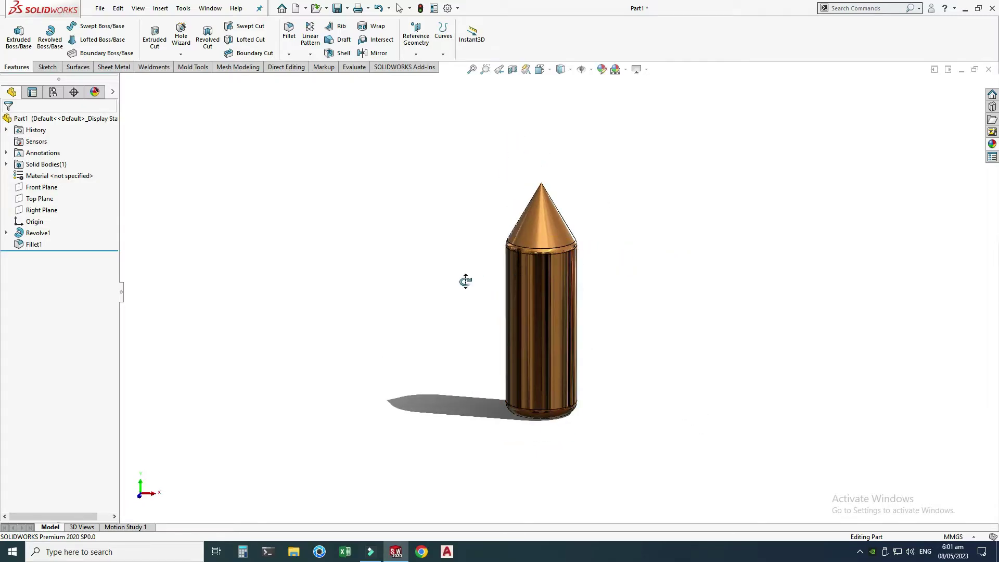
scroll(461, 279, "down", 2)
key("Escape")
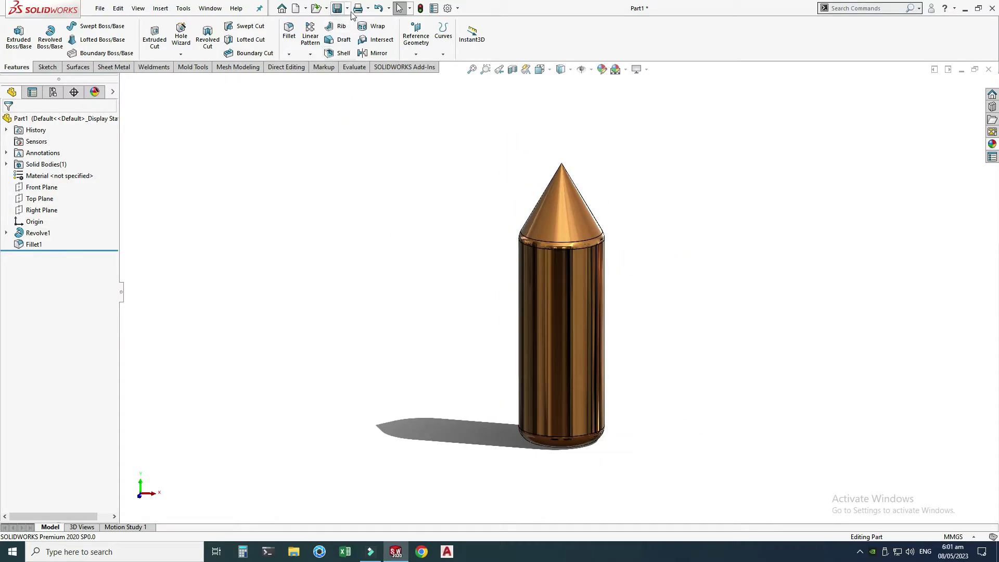
Start saving the part and create a folder named Practice Exercise 37 on New Volume (D:)
key("ctrl+s")
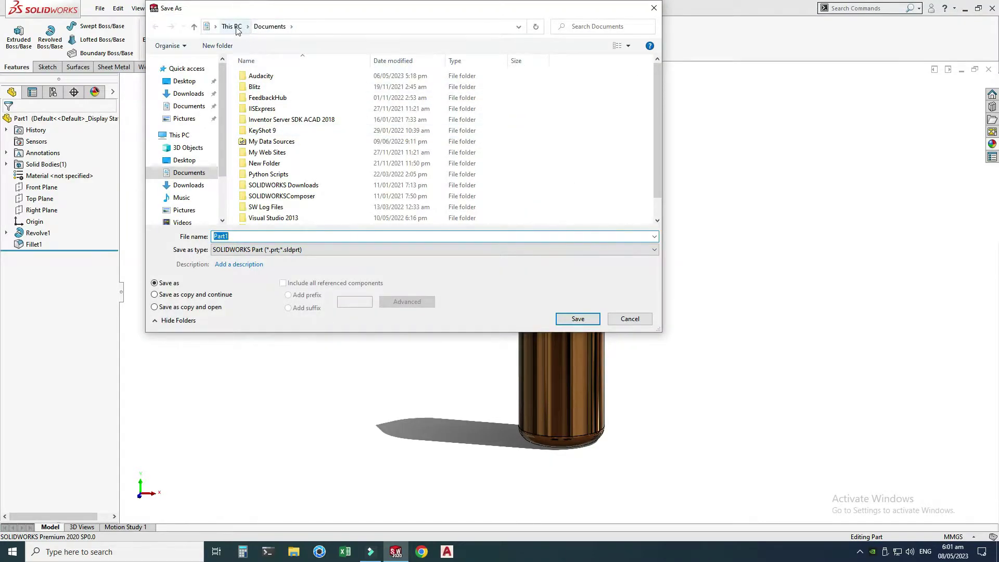
left_click(249, 27)
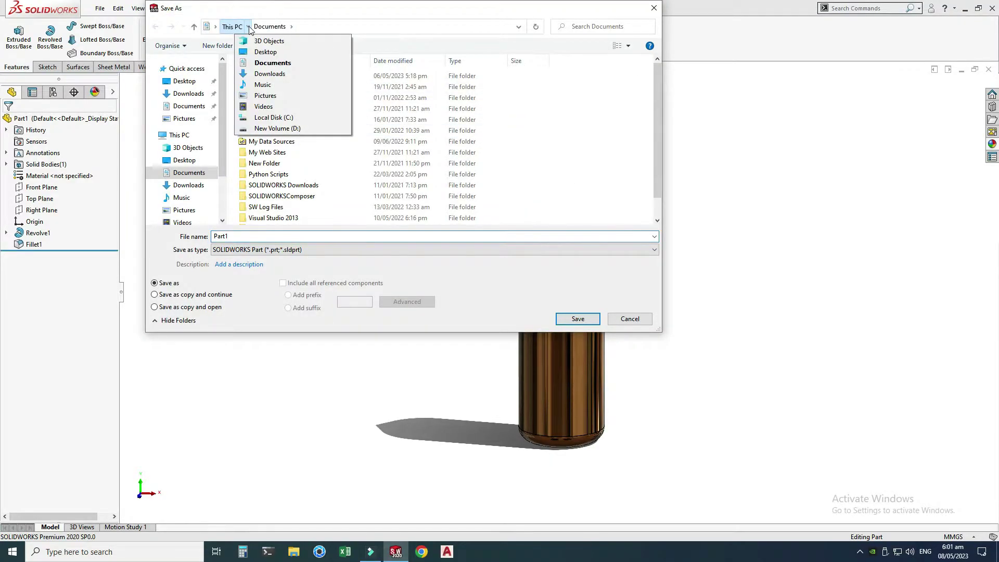
left_click(276, 126)
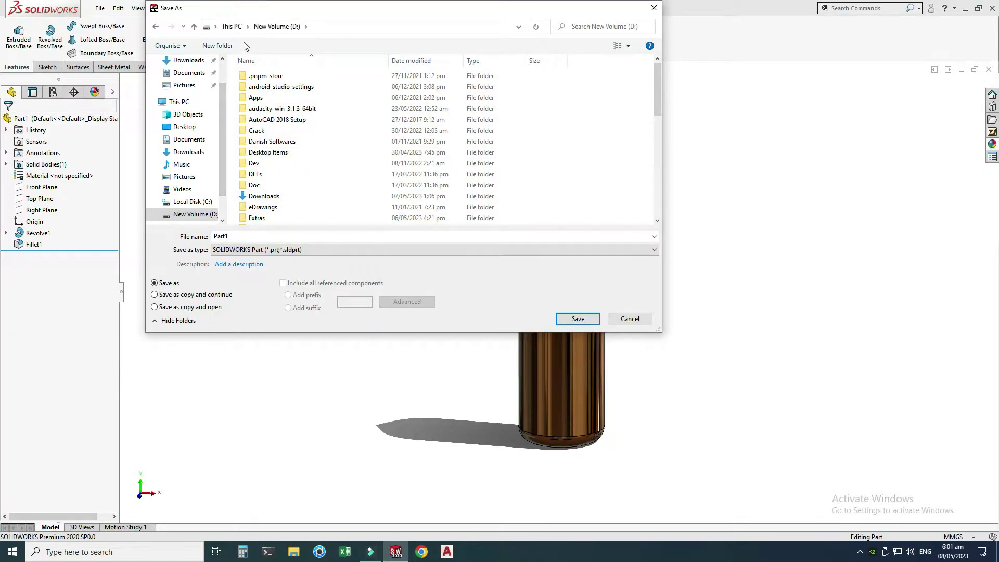
left_click(217, 45)
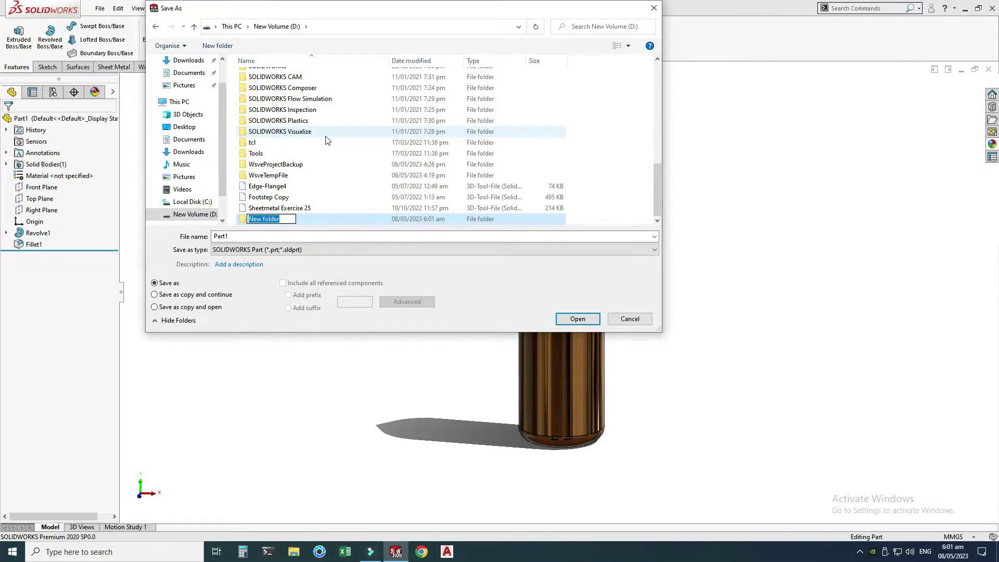
key("BackSpace")
type("Practice Exercise")
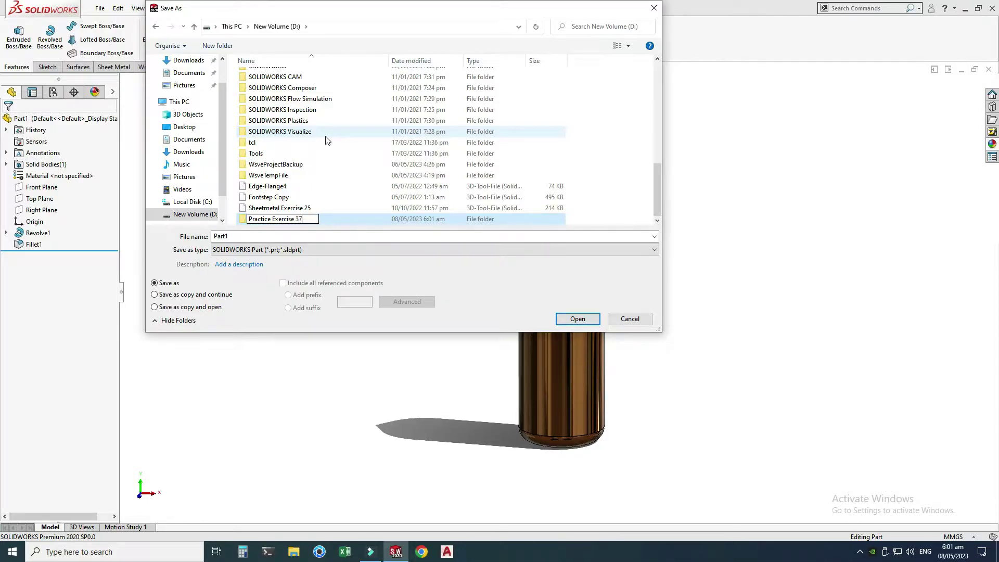
type(" 37")
key("Return")
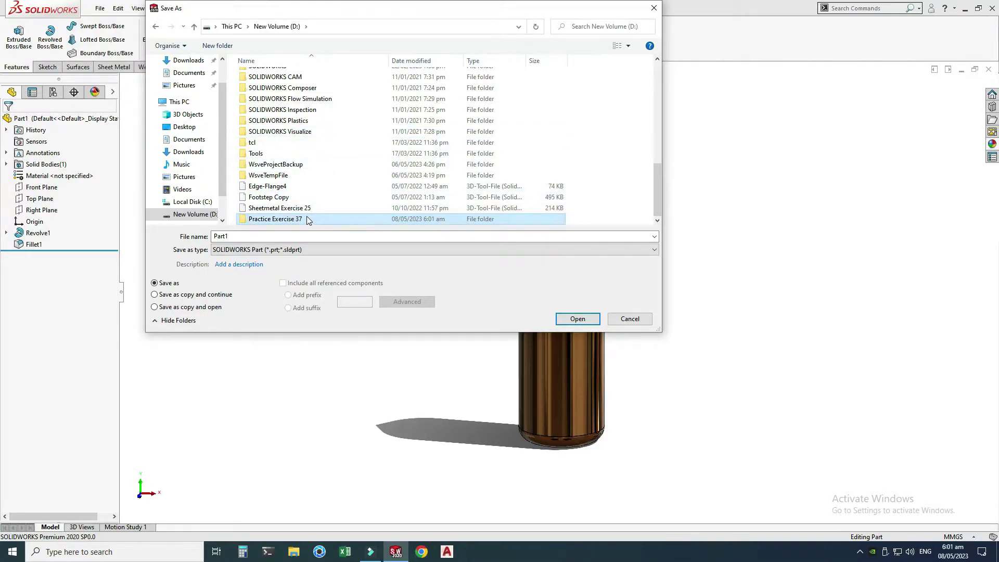
Save the part as Main Part in the Practice Exercise 37 folder
double_click(307, 218)
double_click(304, 236)
key("BackSpace")
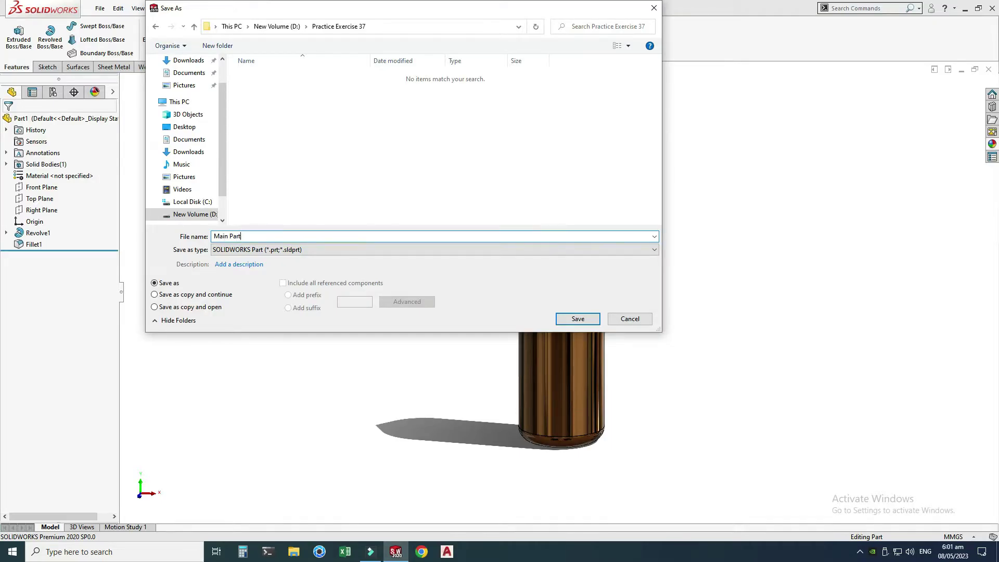
left_click(592, 321)
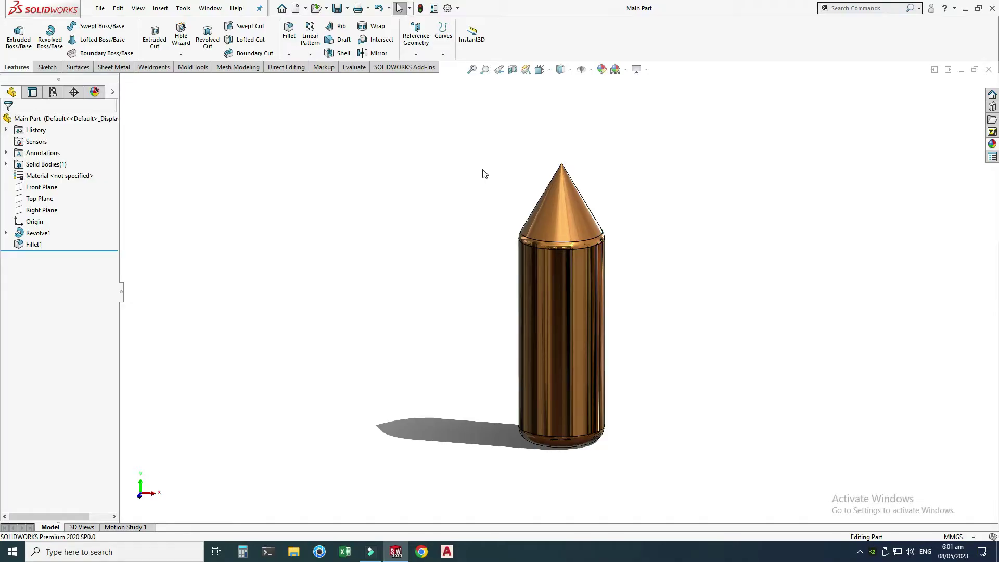
Make an assembly from the part with the Assembly template, place Main Part in it, and apply the Plain White scene
key("f")
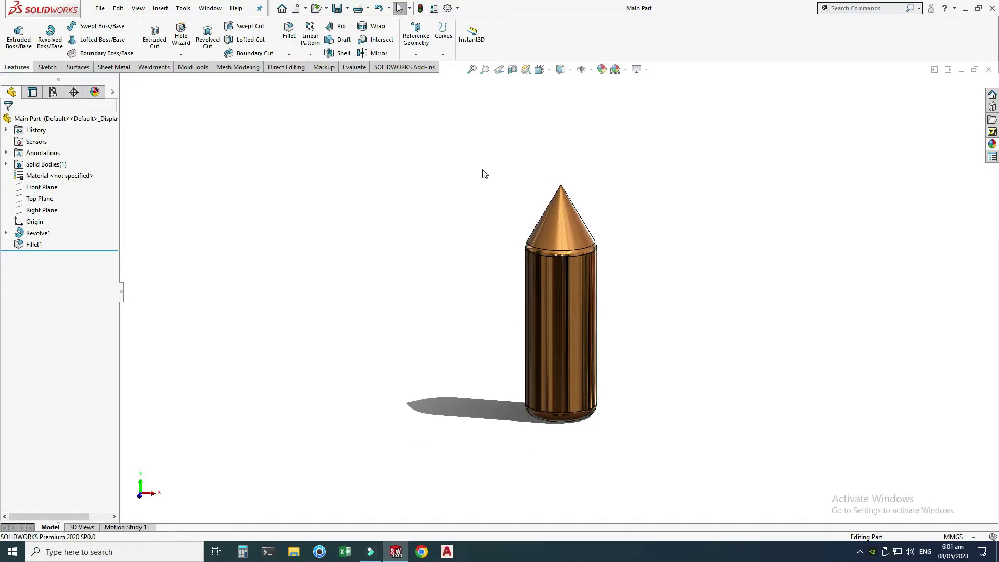
left_click(99, 9)
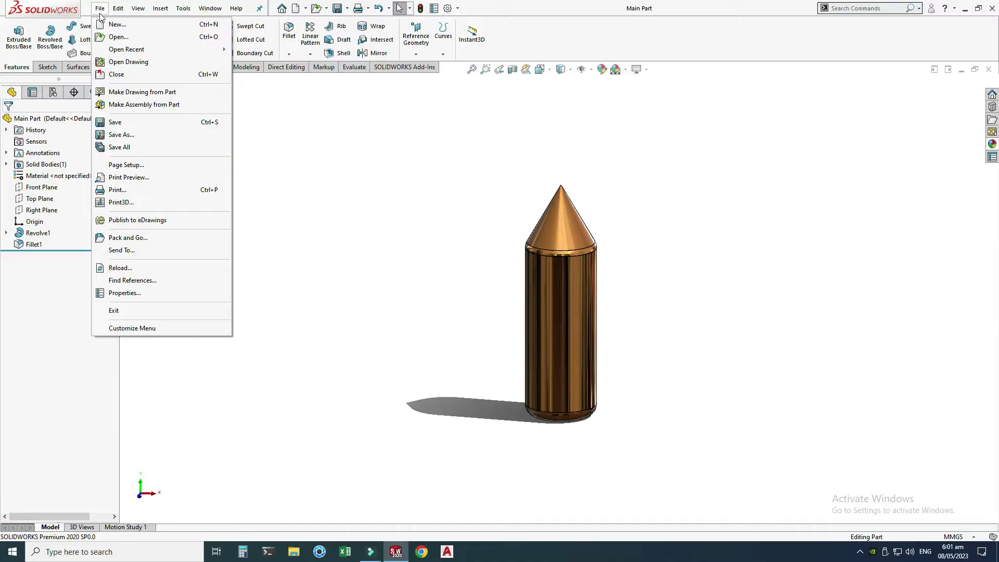
left_click(134, 107)
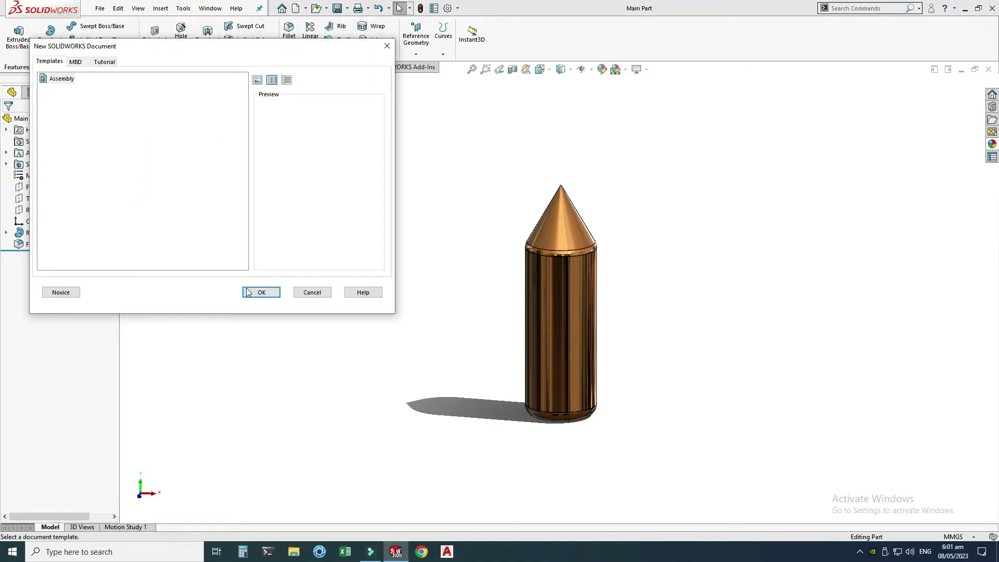
left_click(259, 292)
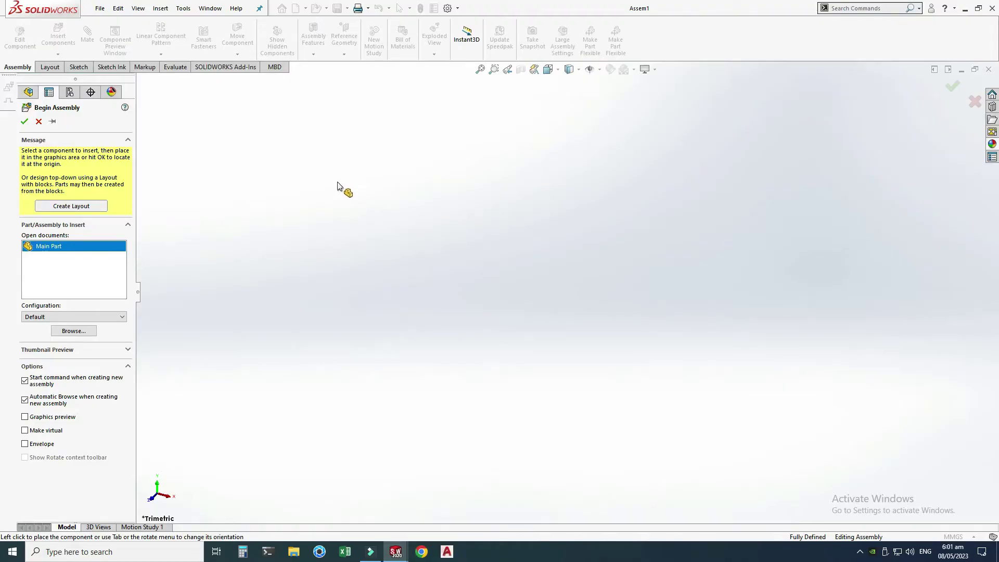
left_click(323, 174)
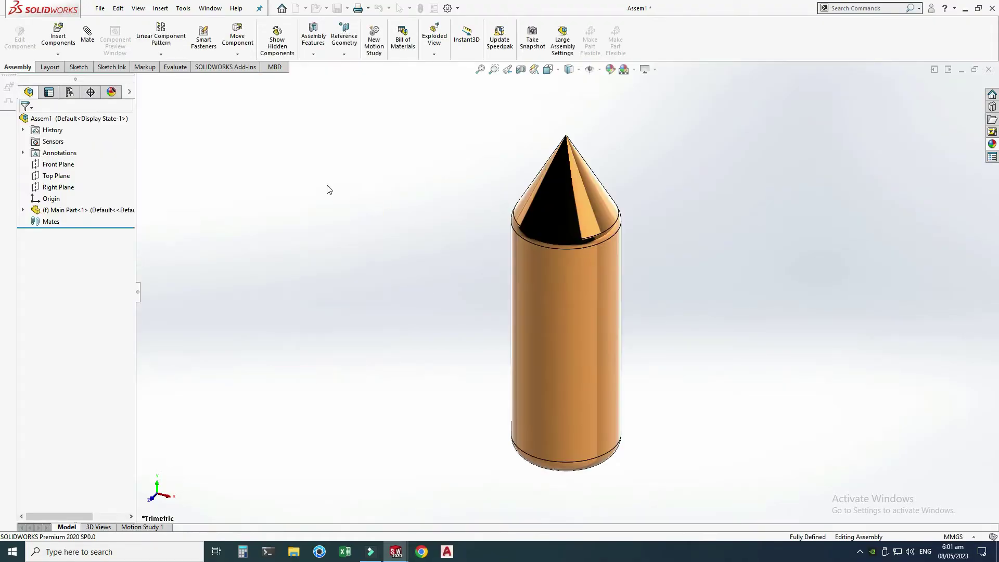
left_click(634, 70)
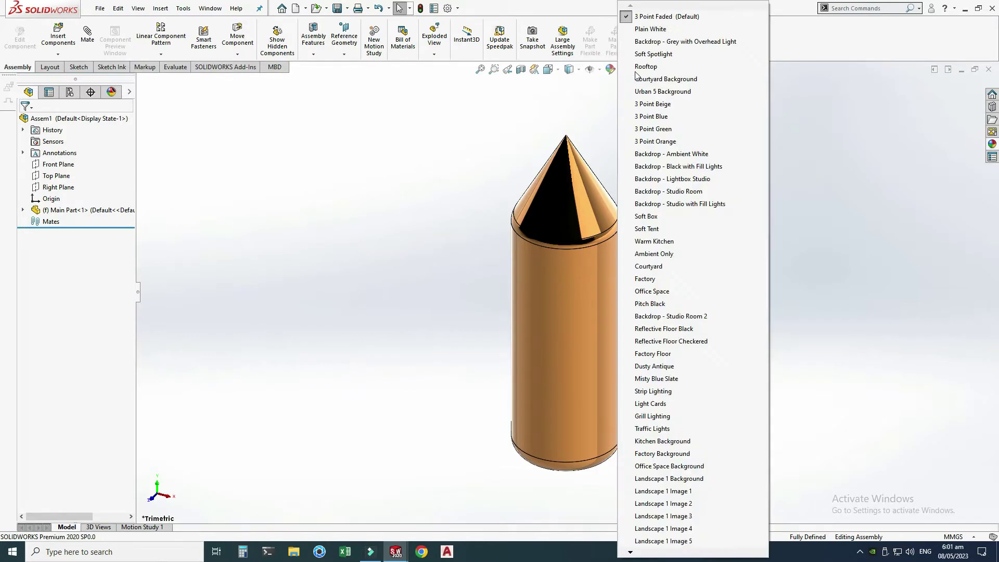
left_click(650, 30)
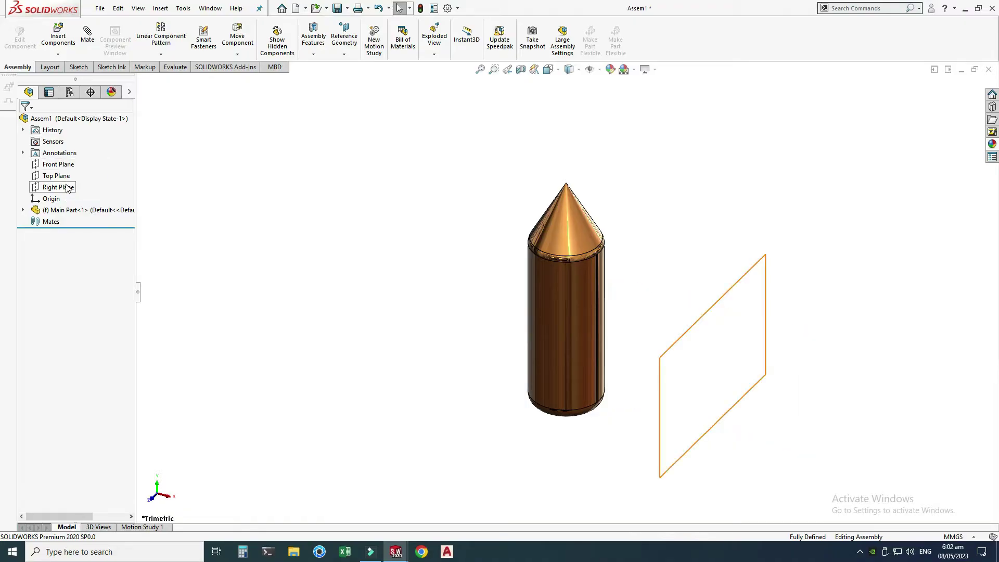
Float the fixed Main Part component and move it freely away from its inserted position
left_click(541, 286)
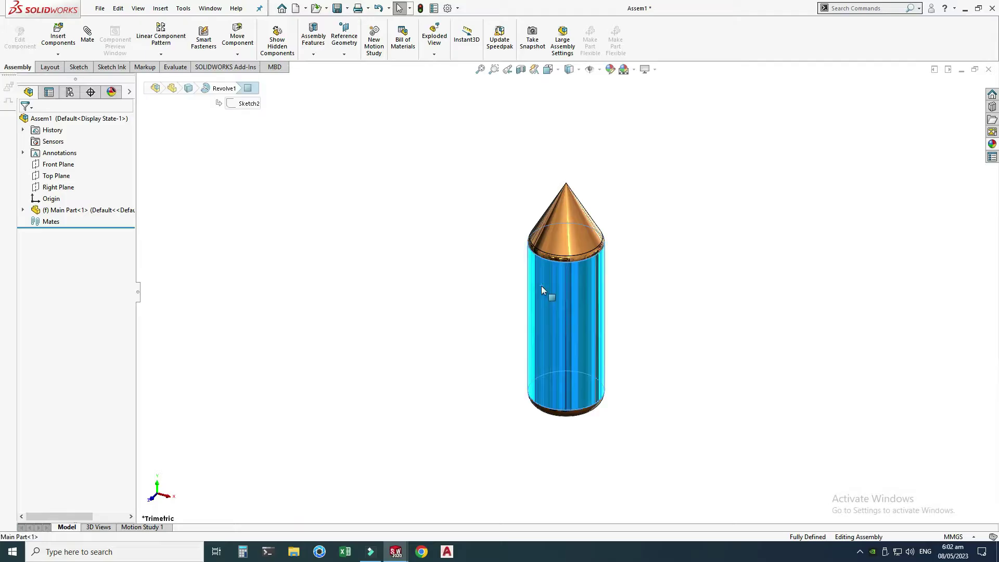
right_click(541, 285)
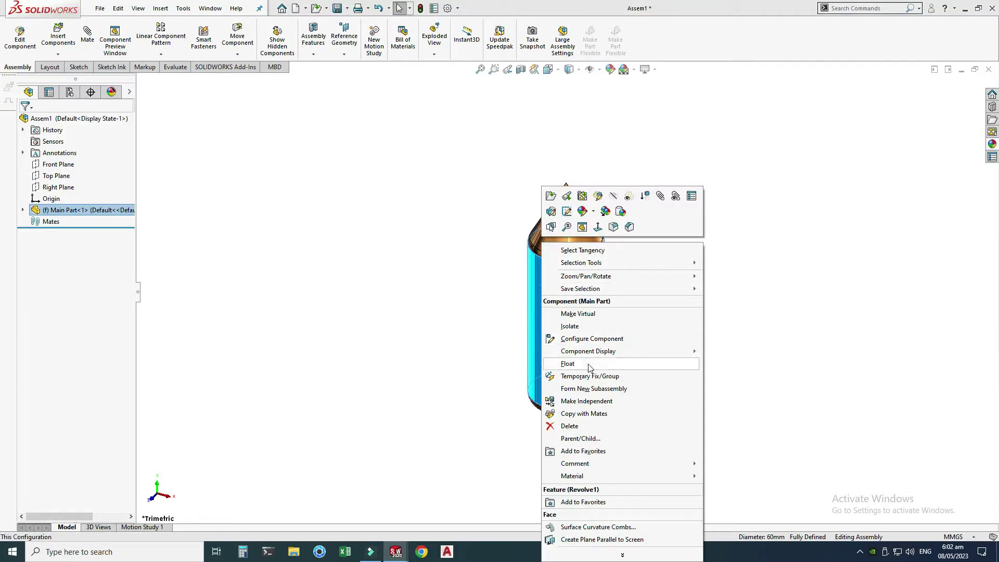
left_click(568, 363)
left_click_drag(568, 306, 474, 296)
left_click(427, 156)
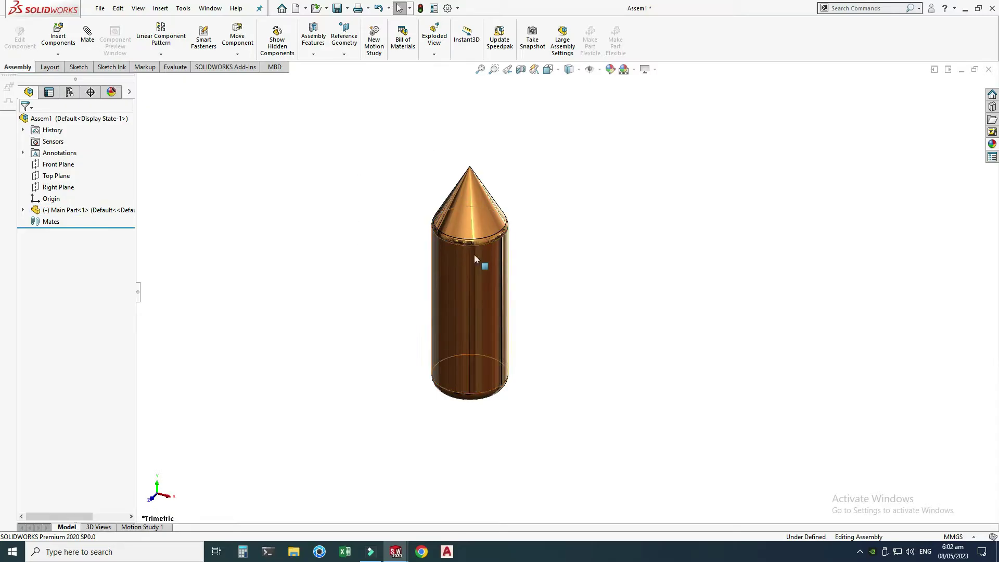
Highlight Main Part's Front, Top and Right planes and the assembly's Top Plane, and shift the part freely
left_click(23, 210)
left_click(71, 281)
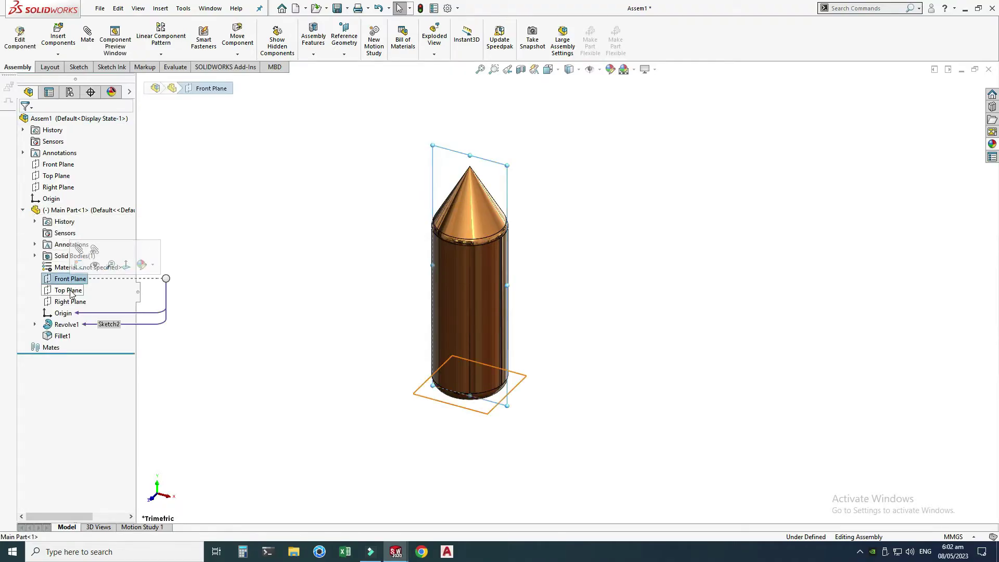
left_click(68, 290)
left_click(65, 303)
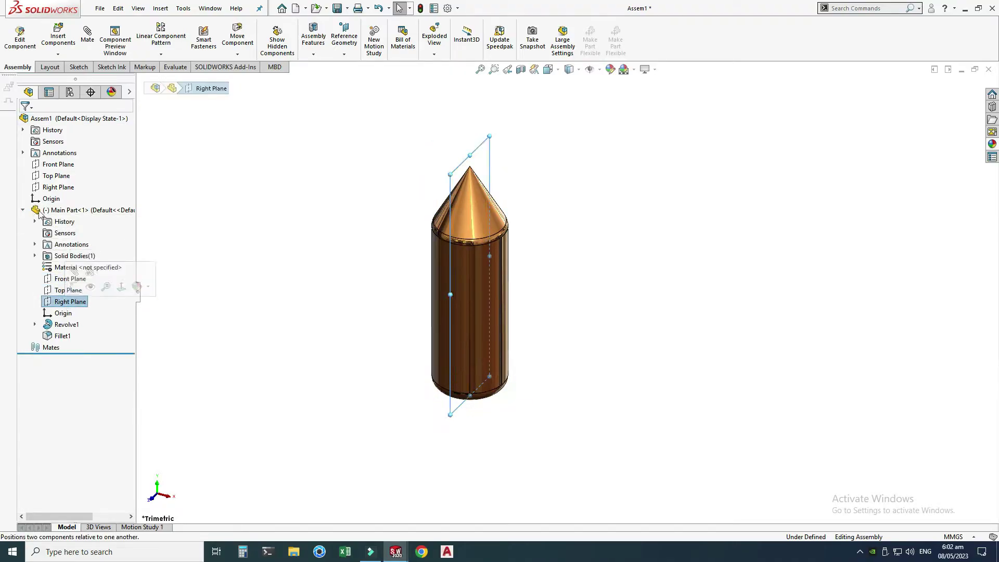
left_click(56, 176)
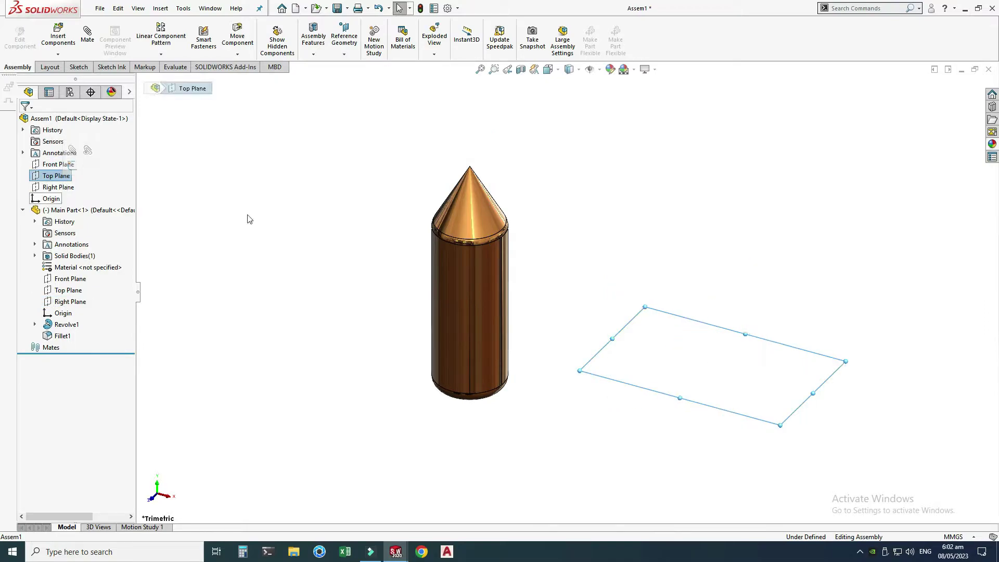
left_click(433, 279)
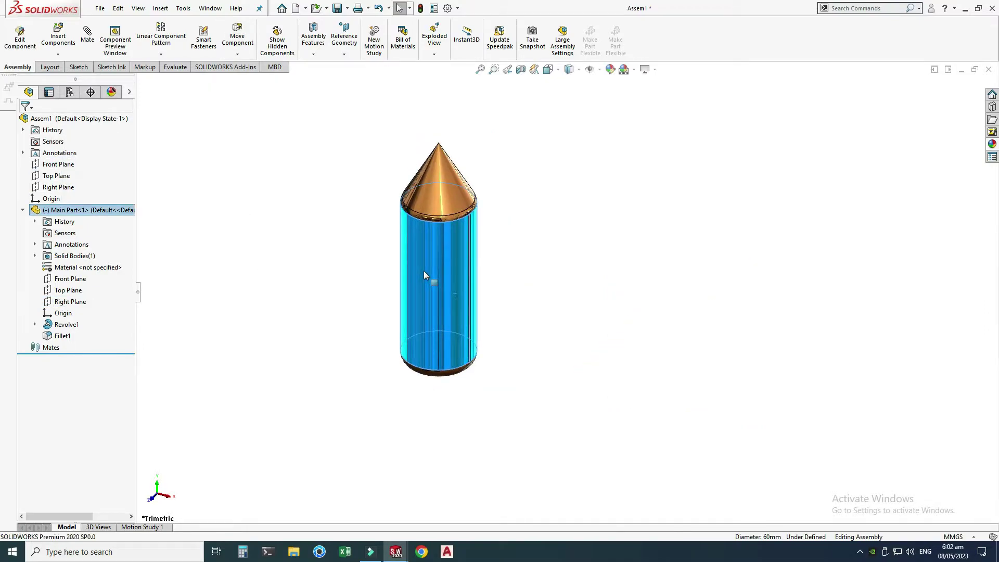
Mate Main Part's Front Plane coincident with the assembly's Front Plane
left_click(328, 271)
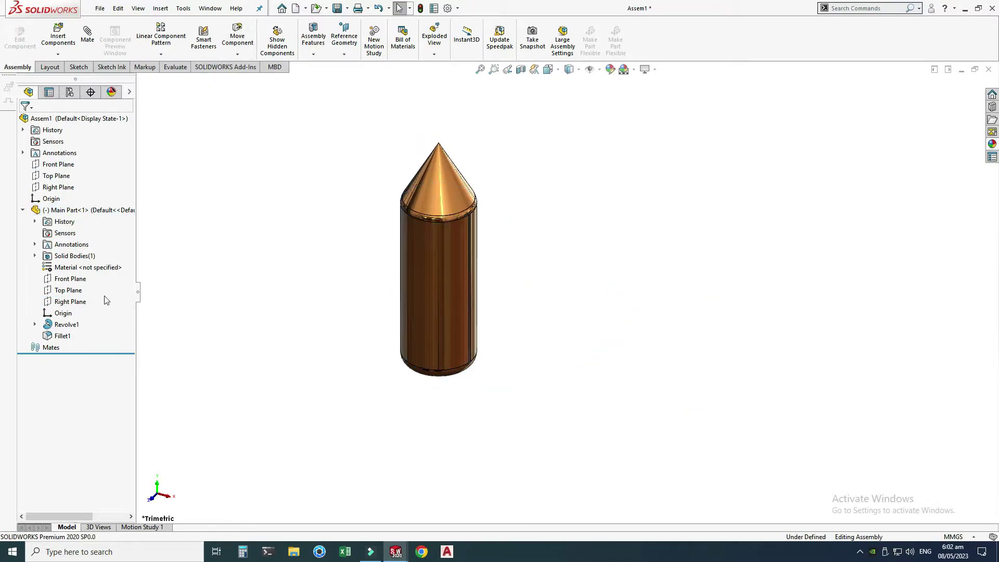
left_click(78, 279)
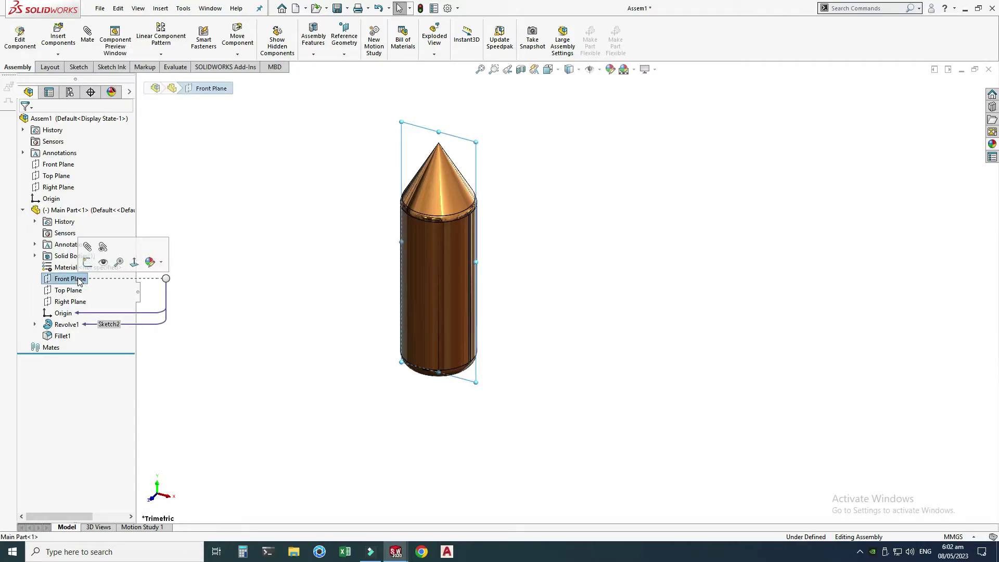
left_click(63, 165, "ctrl")
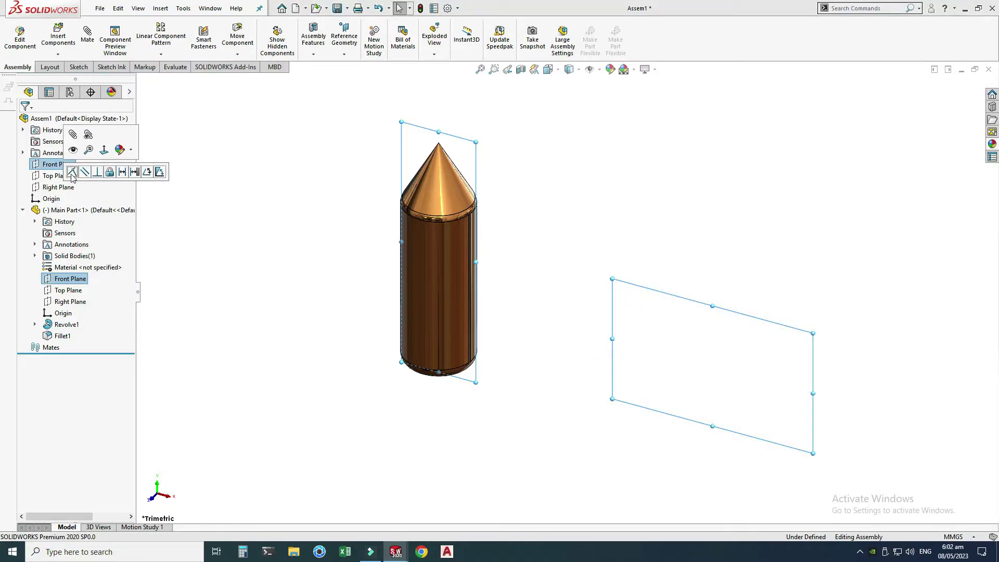
left_click(72, 173)
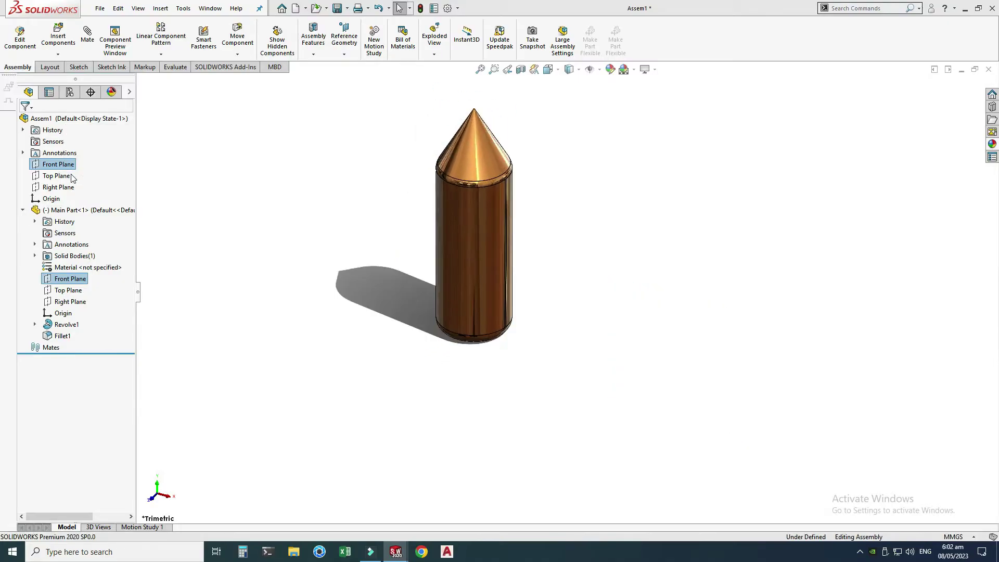
Mate Main Part's Top Plane coincident with the assembly's Top Plane
left_click(69, 301)
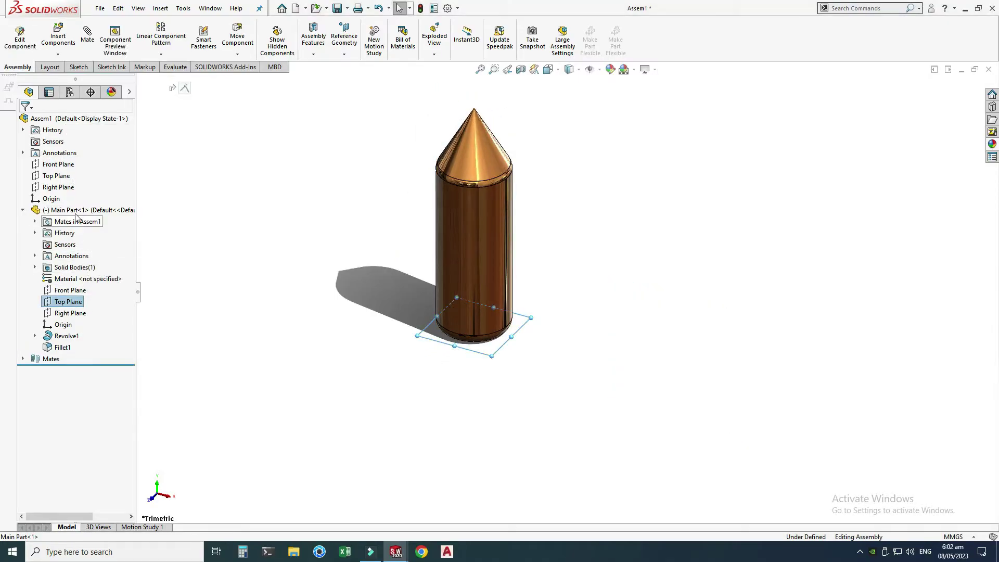
left_click(58, 176, "ctrl")
left_click(67, 185)
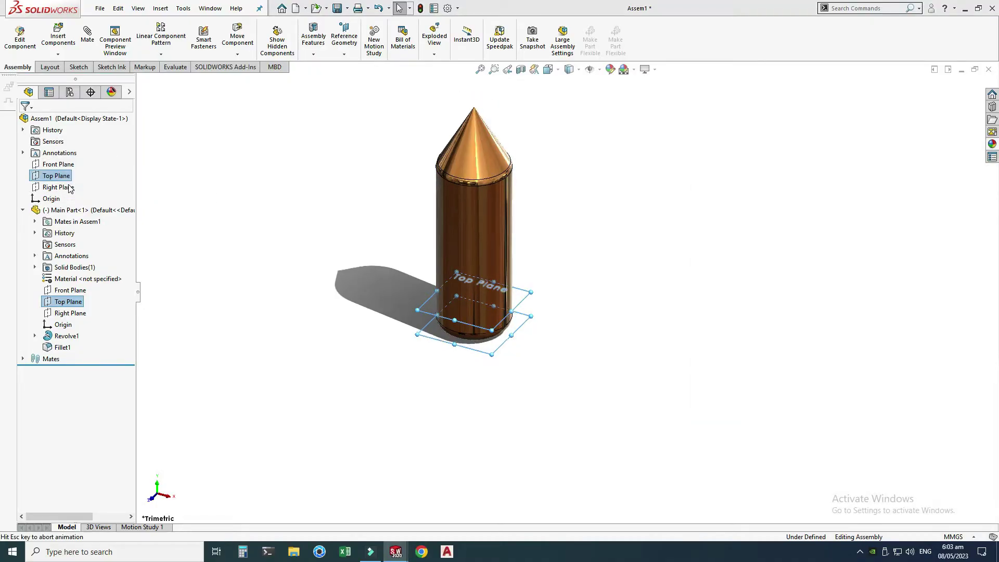
Mate Main Part's Right Plane coincident with the assembly's Right Plane and check that the part is locked in place
left_click(73, 314)
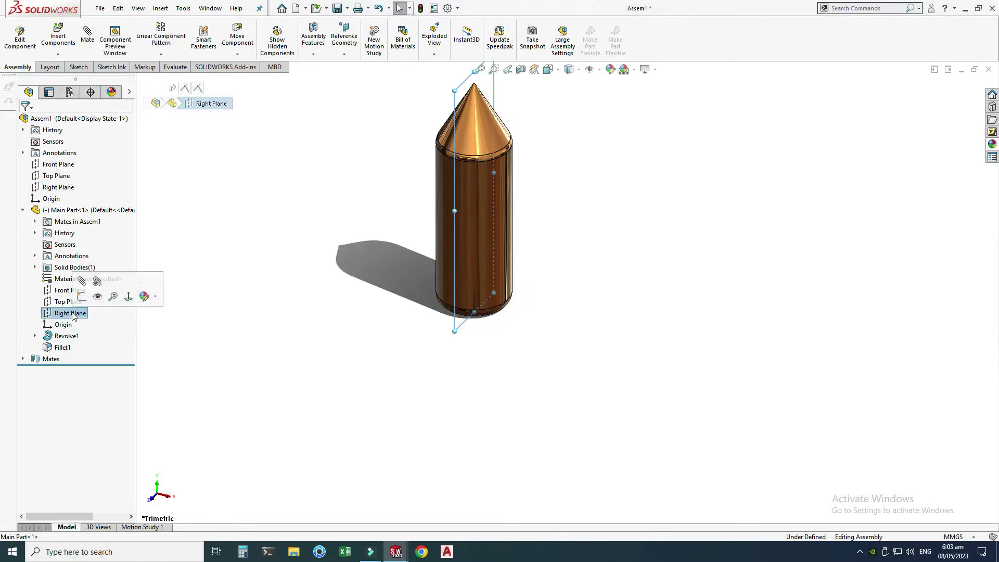
left_click(65, 188, "ctrl")
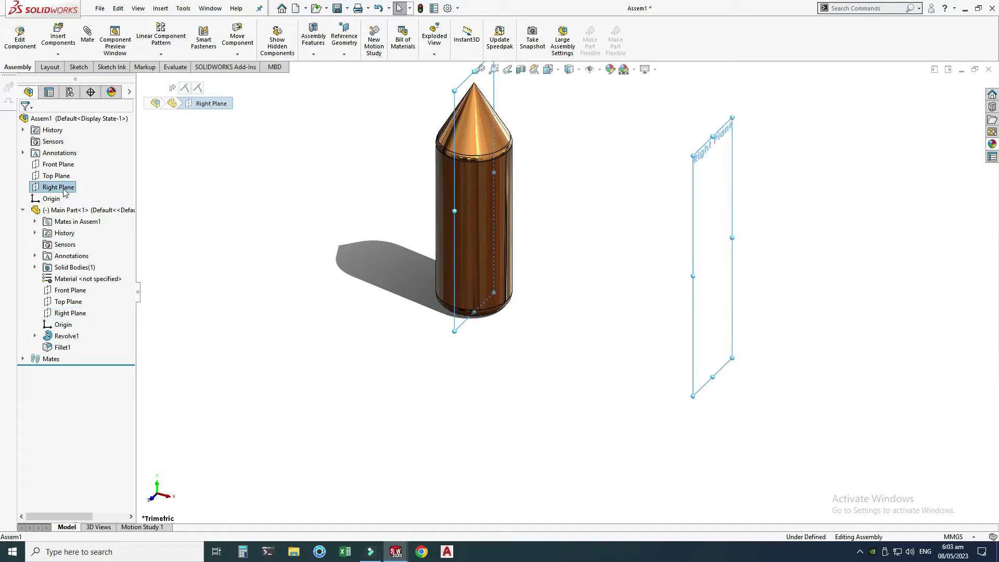
left_click(72, 196)
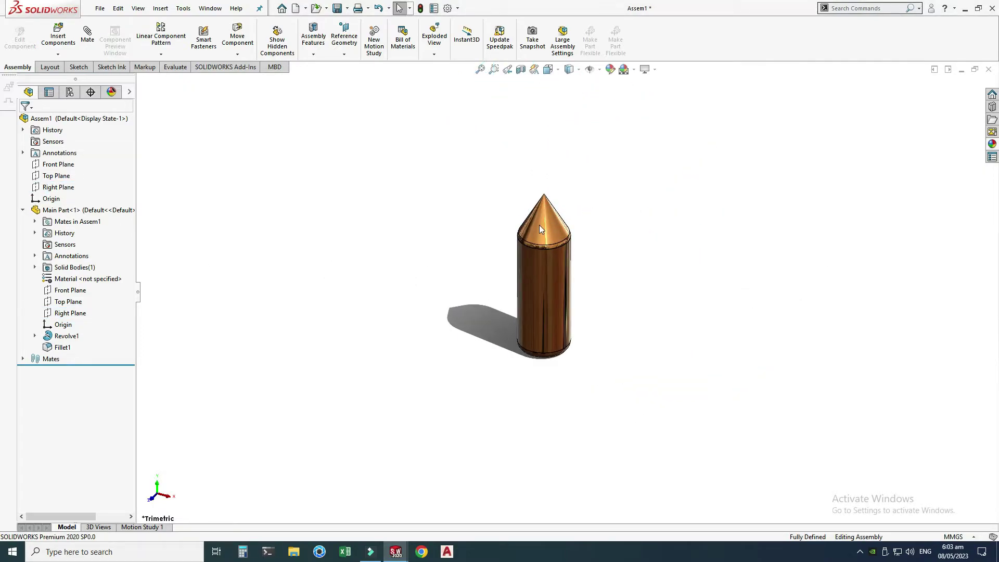
scroll(545, 241, "down", 2)
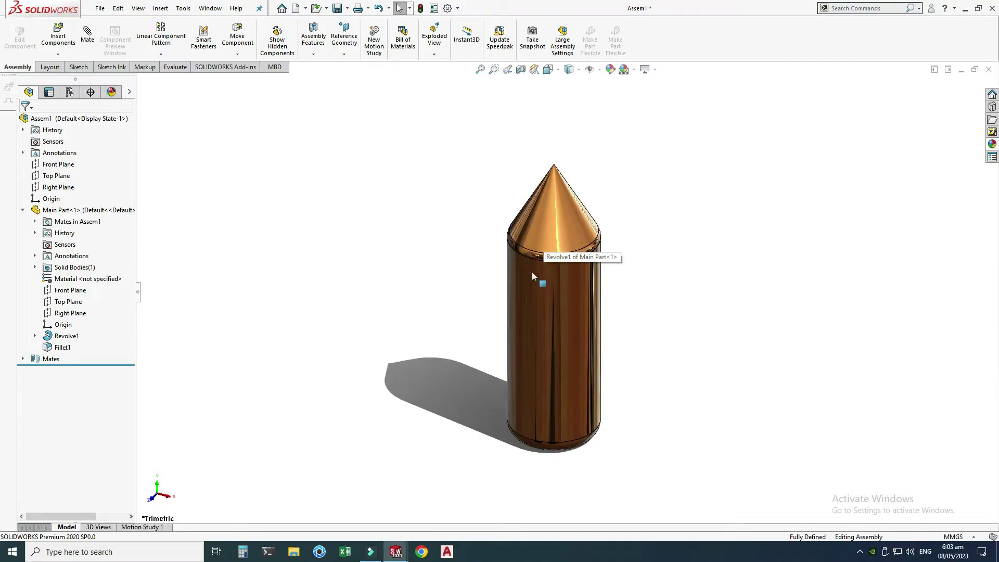
left_click(535, 302)
left_click(385, 225)
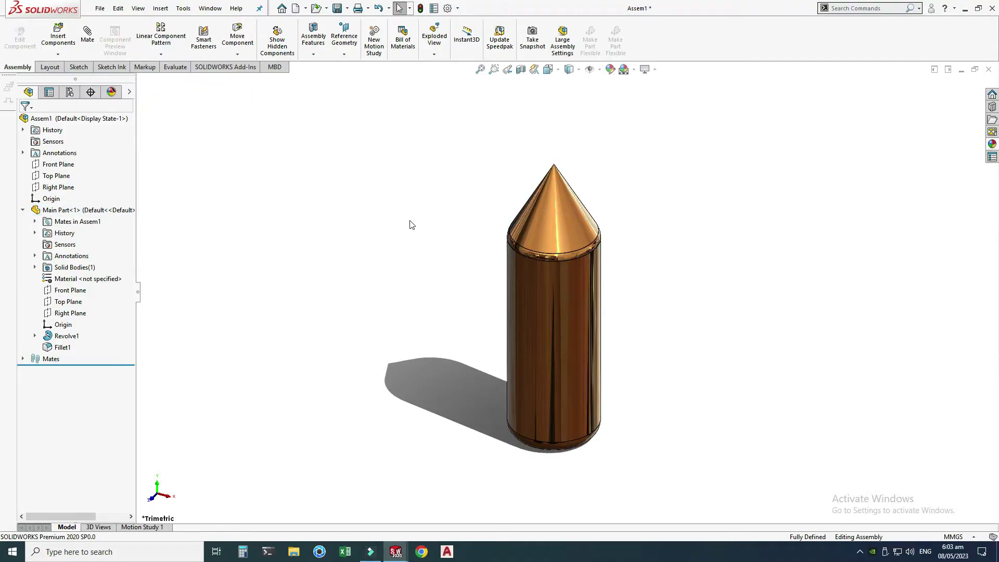
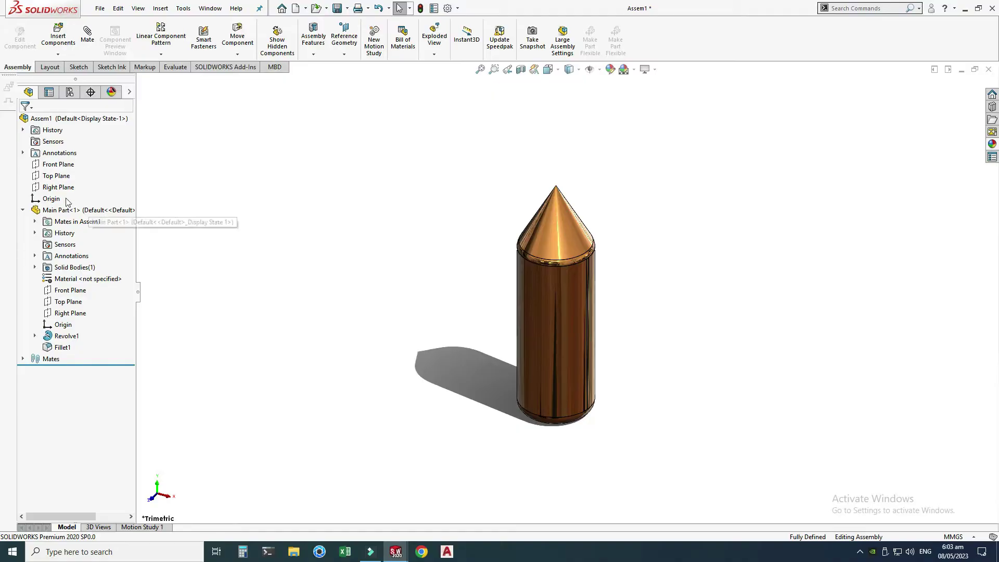
Insert a new in-context part on the assembly's Front Plane and view its sketch plane straight on
left_click(58, 55)
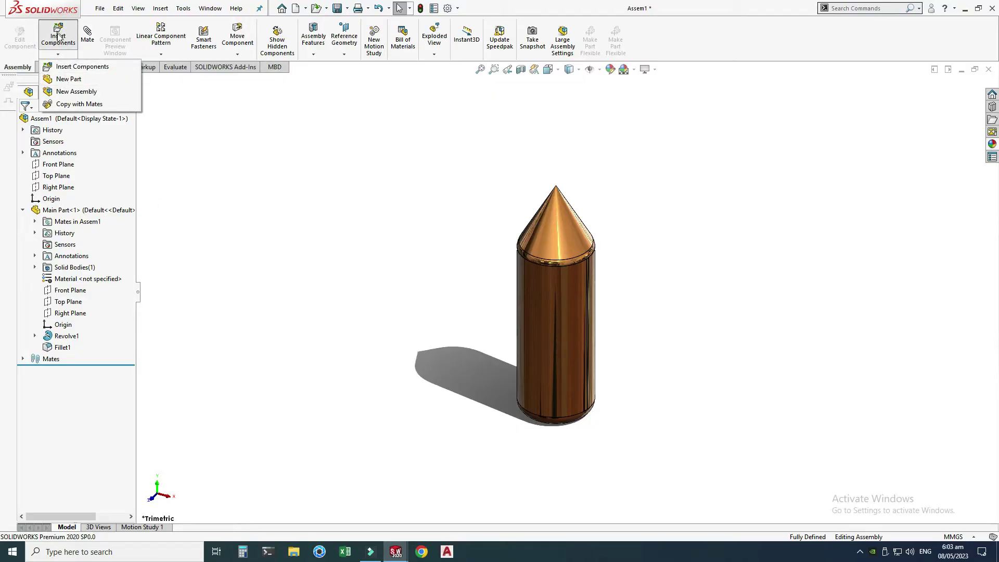
left_click(69, 79)
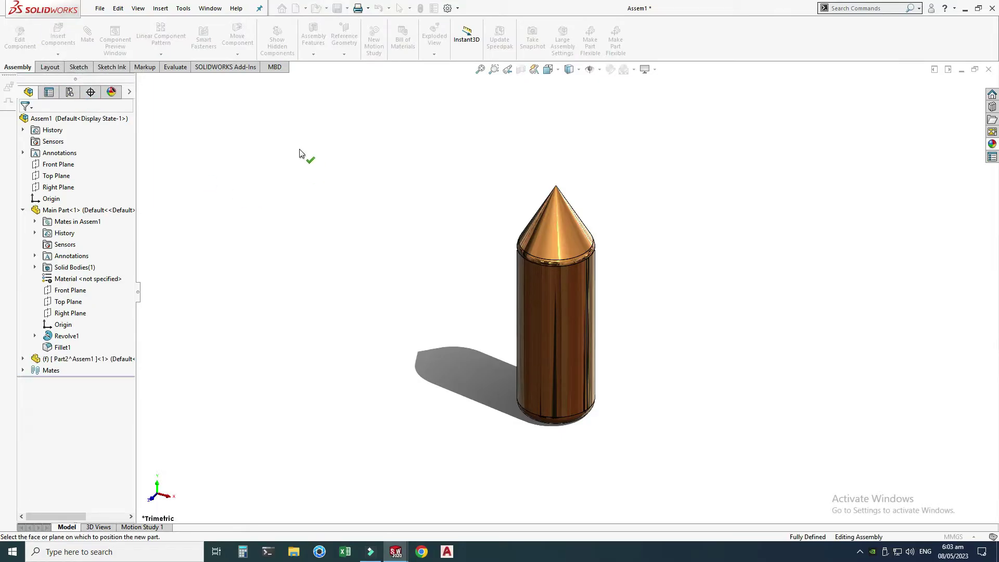
left_click(68, 167)
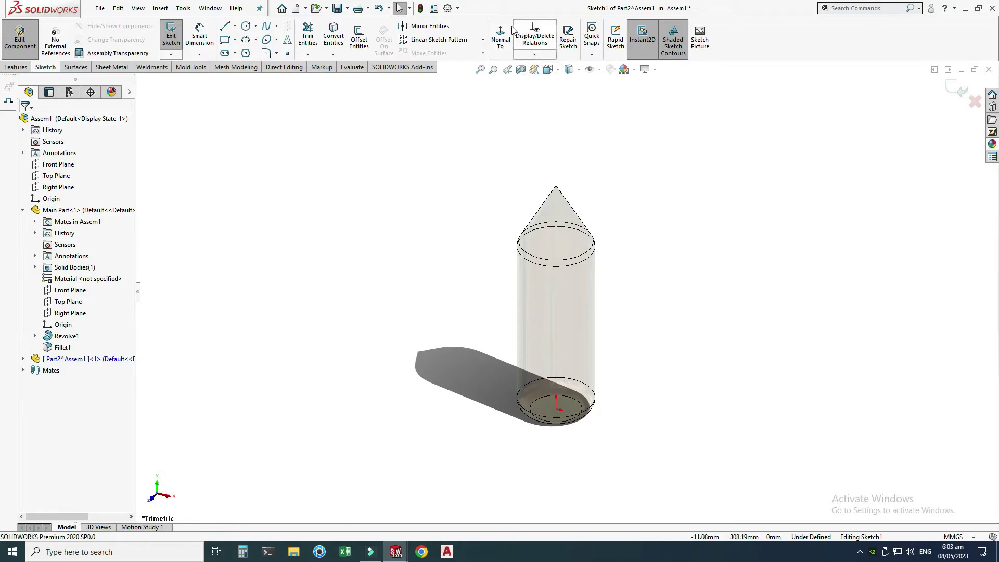
left_click(549, 70)
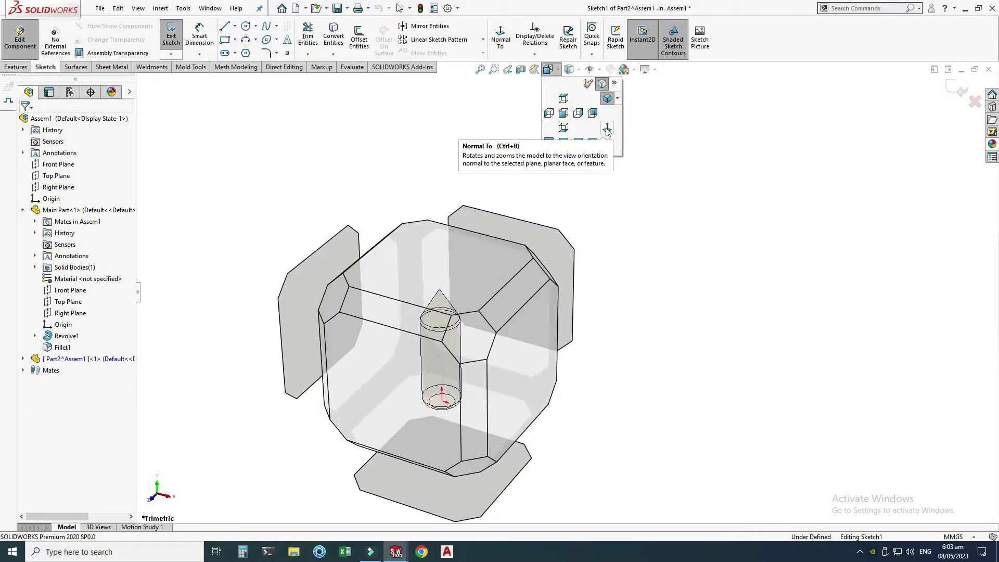
left_click(606, 131)
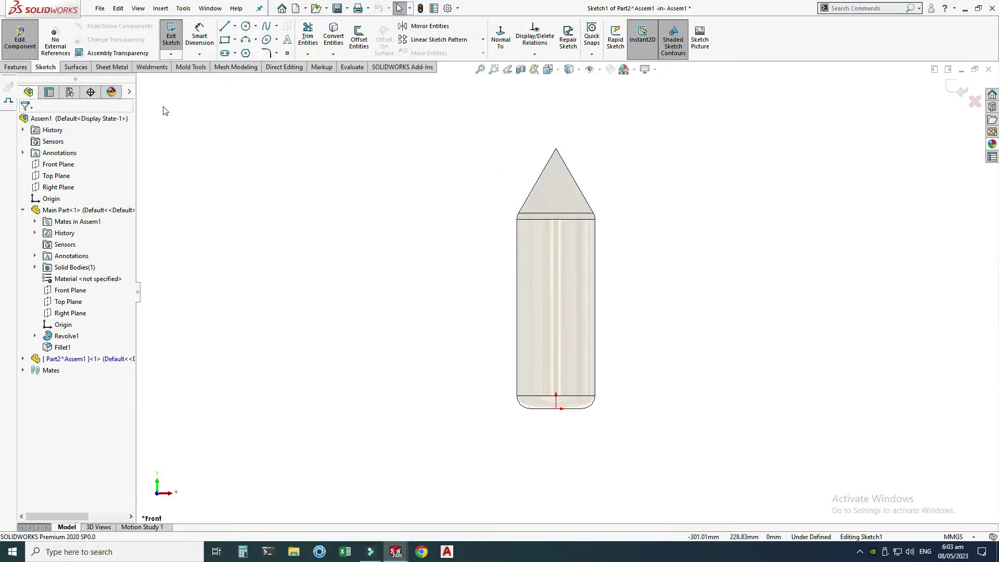
Sketch a corner rectangle enclosing the whole Main Part outline, with its bottom edge about 54 mm below the origin
left_click(235, 40)
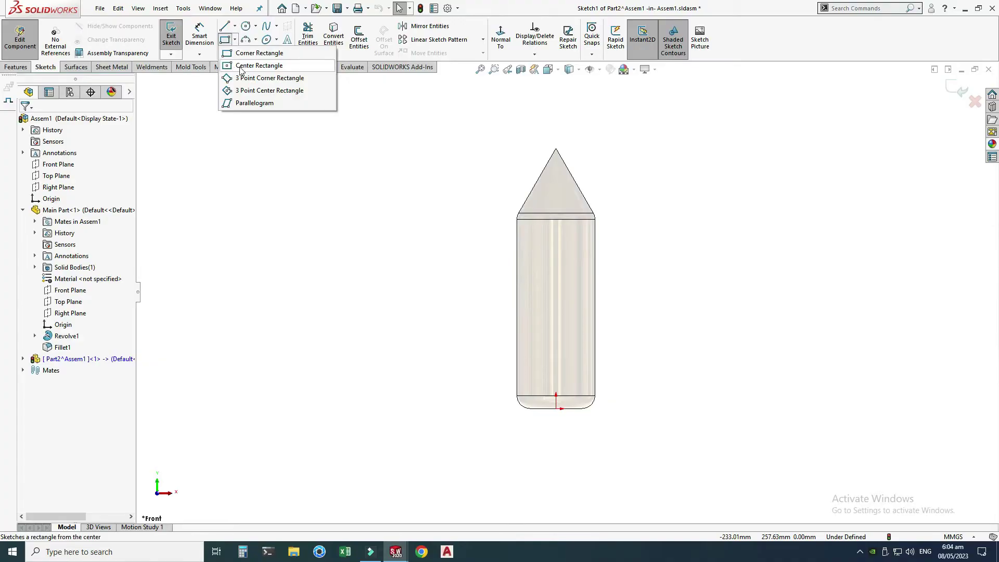
left_click(242, 54)
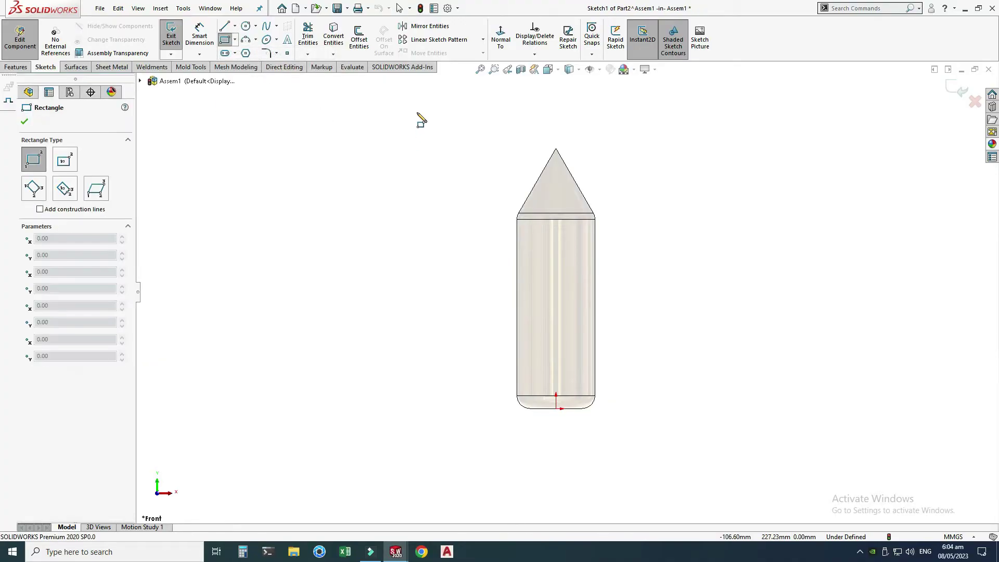
mouse_move(417, 106)
left_mouse_down()
mouse_move(519, 250)
mouse_move(739, 477)
left_mouse_up()
key("Escape")
key("z")
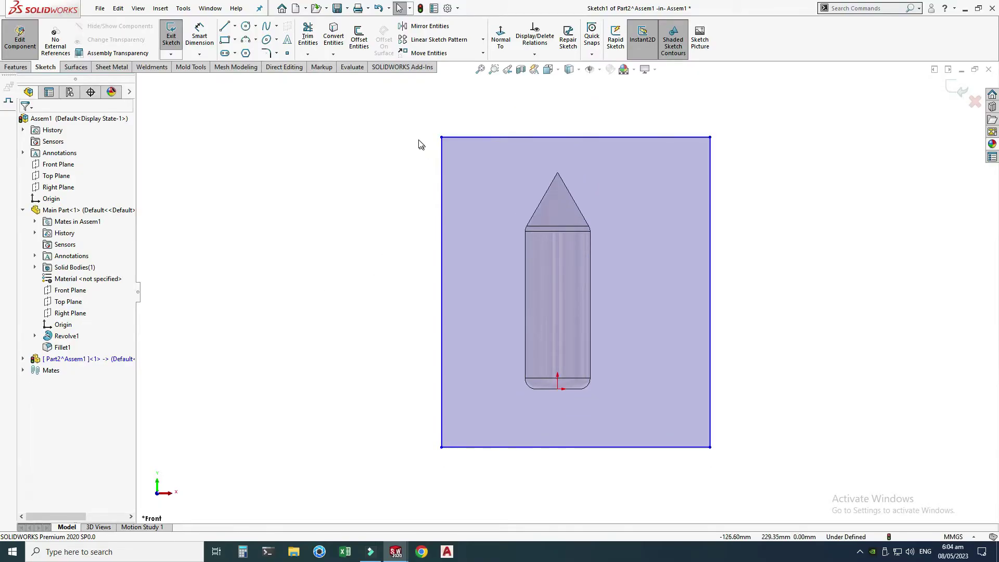
Dimension the rectangle's bottom edge 40 mm below the origin
left_click(200, 38)
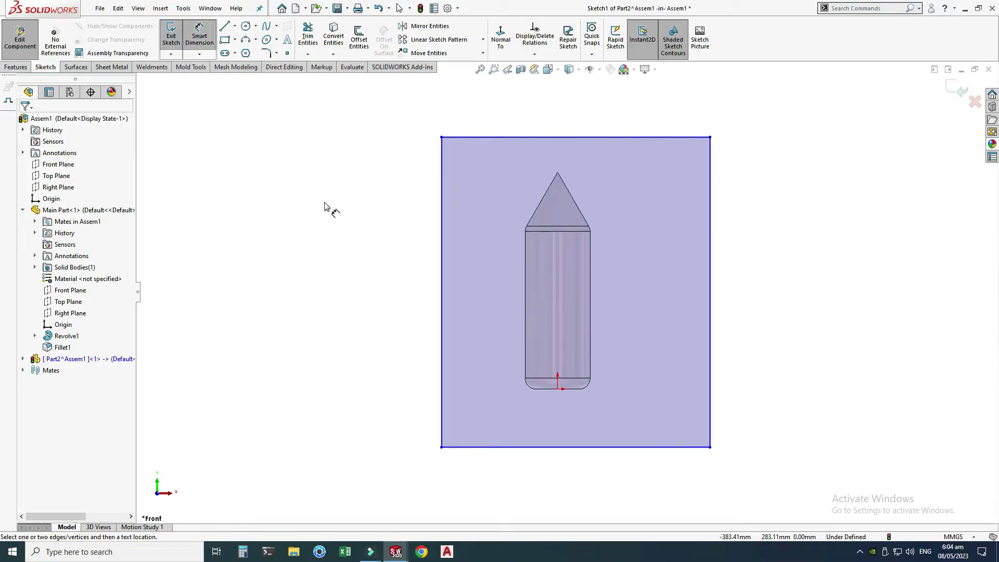
left_click(559, 446)
left_click(559, 389)
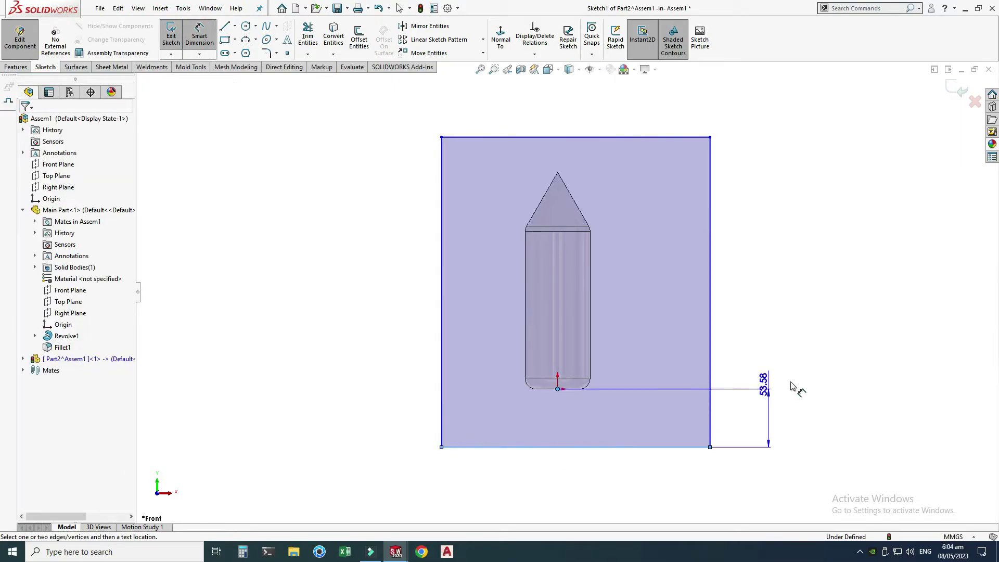
left_click(797, 380)
type("40")
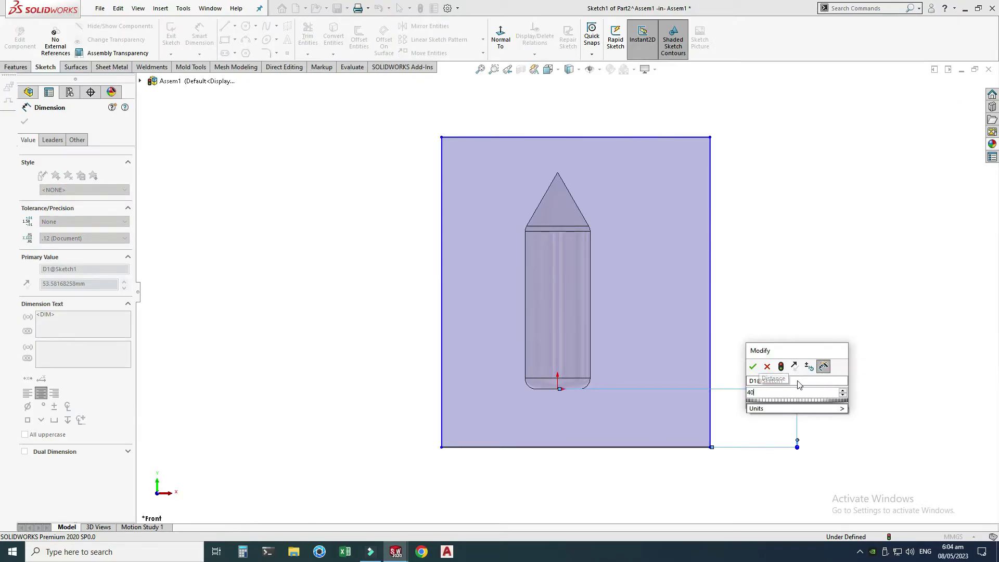
key("Return")
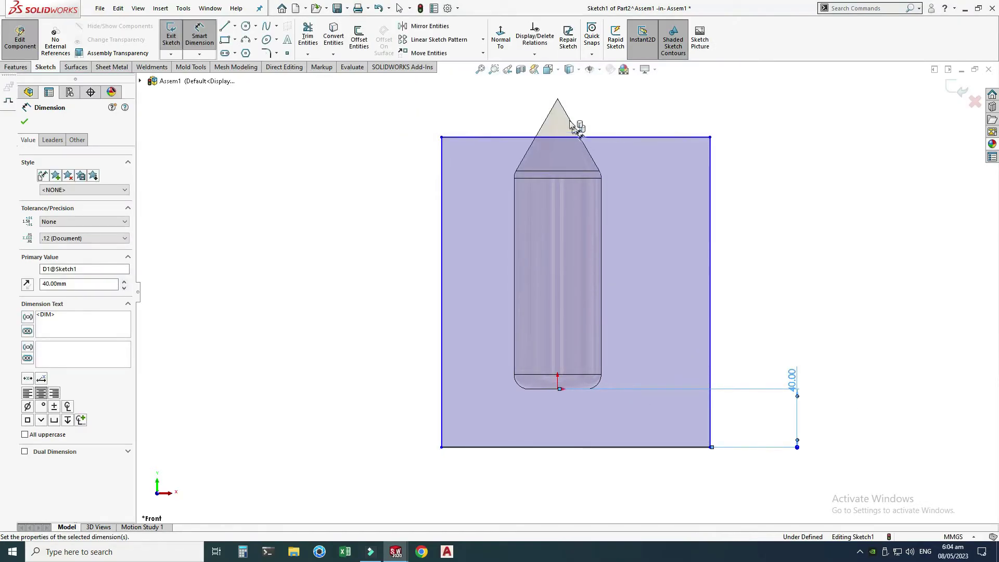
Move the rectangle's top edge up so that it lies above Main Part's cone tip
left_click(560, 138)
key("Escape")
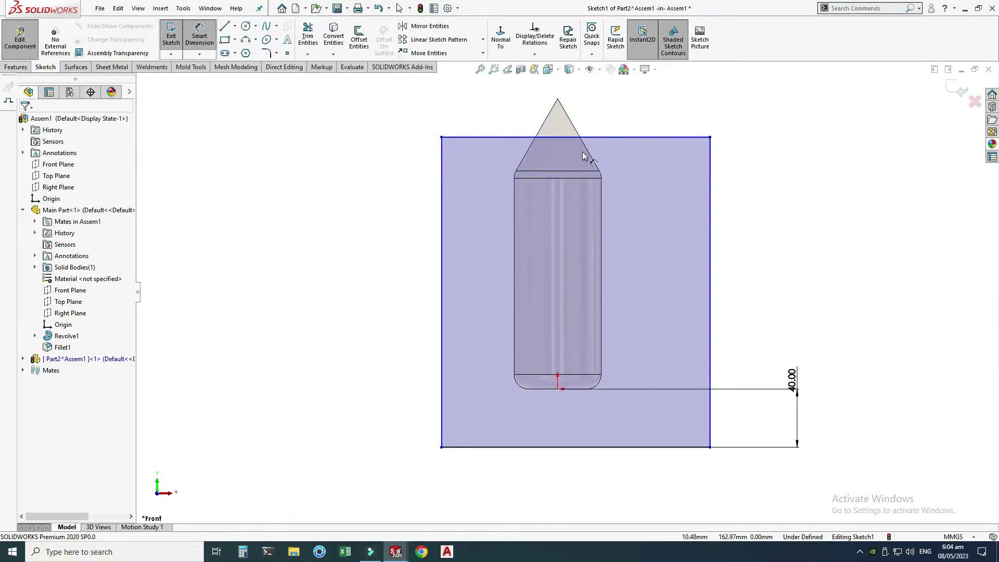
scroll(599, 151, "up", 3)
scroll(604, 177, "down", 2)
left_click_drag(592, 184, 584, 161)
key("Escape")
left_click_drag(583, 202, 570, 139)
key("Escape")
Dimension the rectangle's top edge 20 mm above Main Part's cone tip
left_click(199, 37)
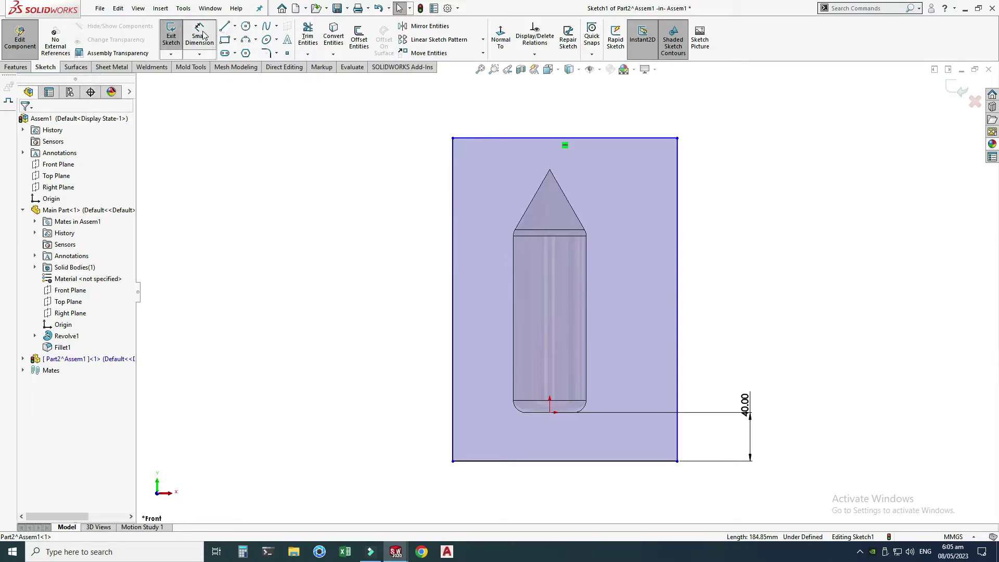
left_click(556, 167)
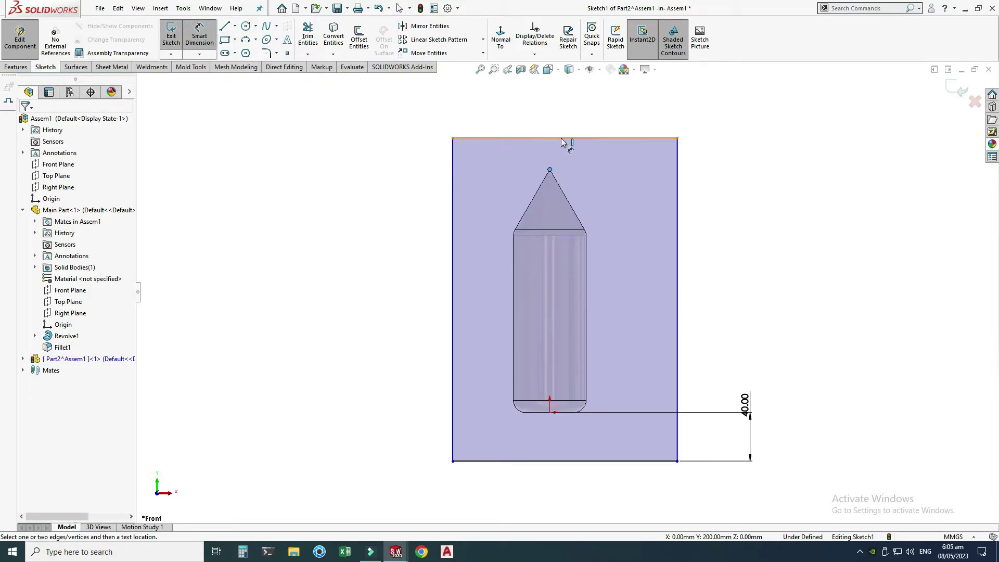
left_click(619, 139)
left_click(742, 144)
type("20")
key("Return")
key("Escape")
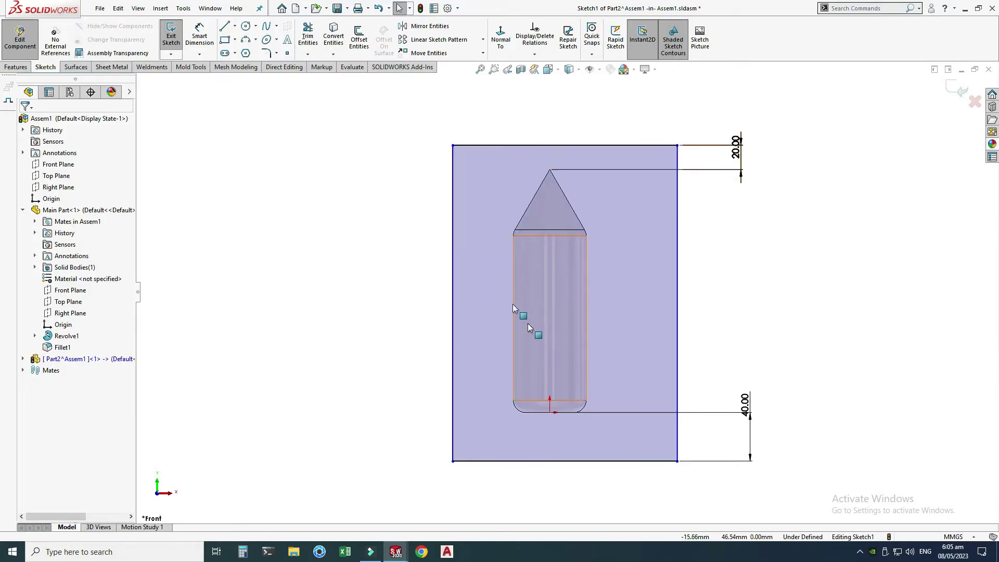
Draw a centerline from the midpoint of the rectangle's top edge to the origin and make it vertical
left_click(235, 26)
left_click(252, 50)
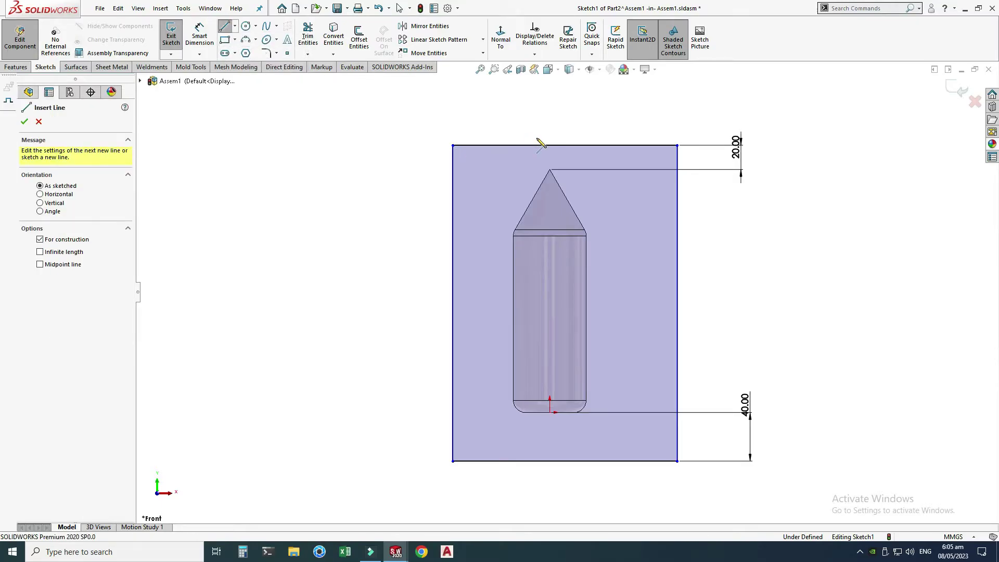
left_click(564, 146)
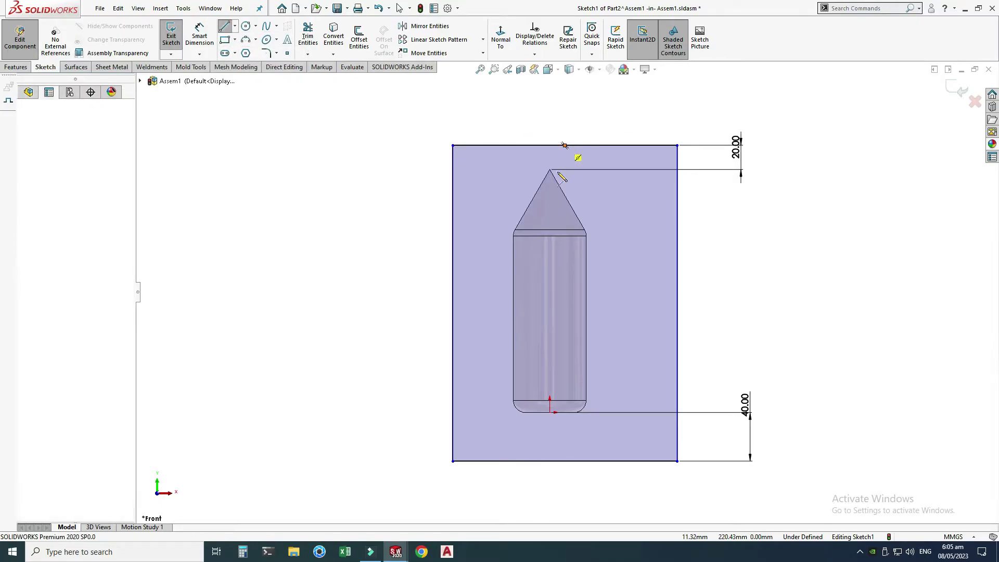
left_click(550, 412)
key("Escape")
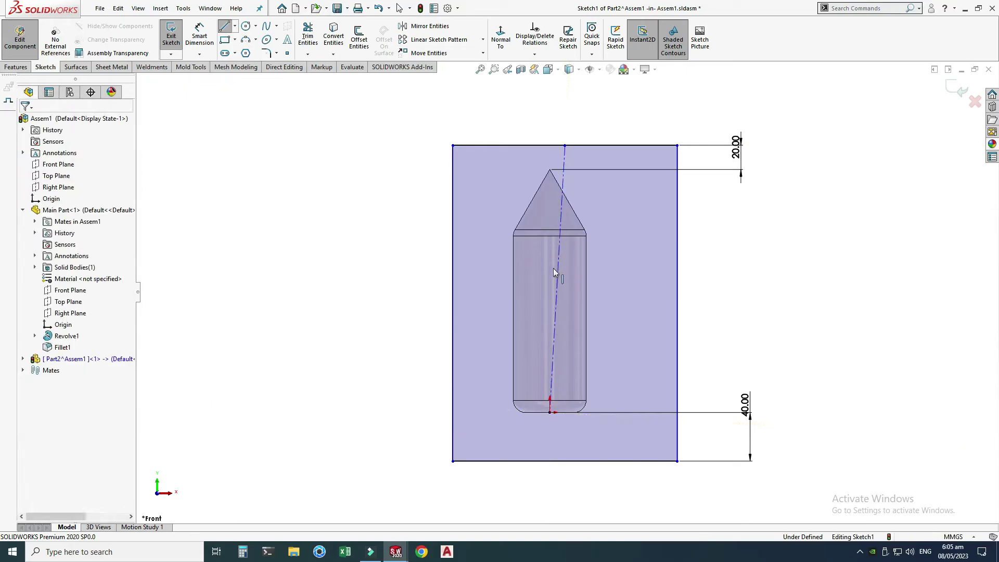
left_click(557, 291)
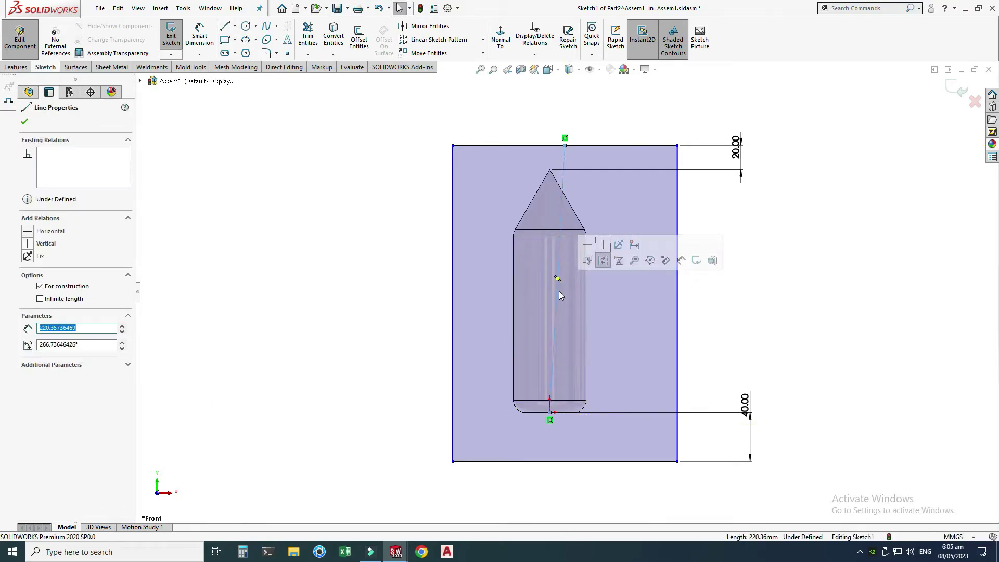
left_click(605, 252)
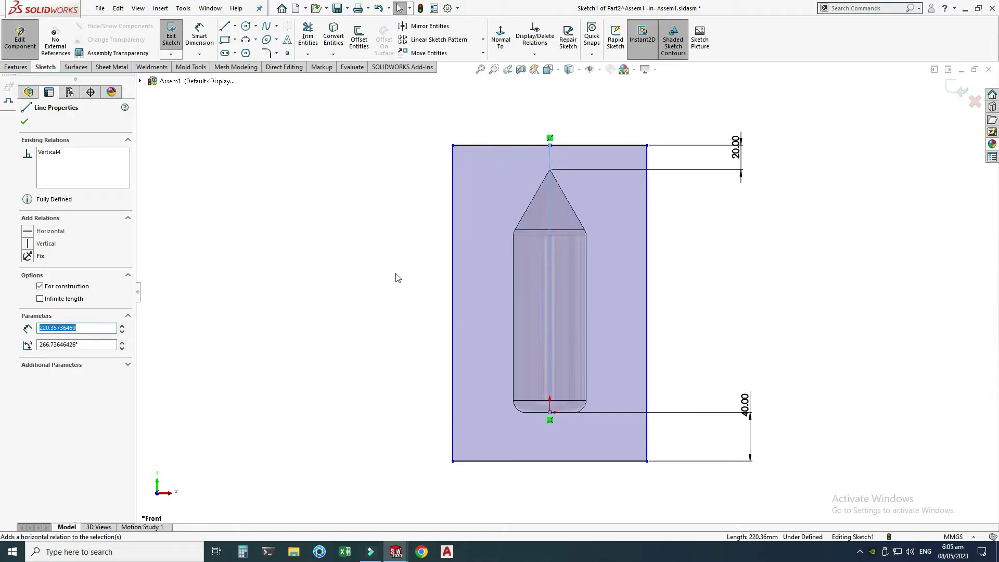
Stretch the rectangle sideways about the centerline and dimension its bottom edge to a width of 170 mm
left_click_drag(452, 363, 426, 343)
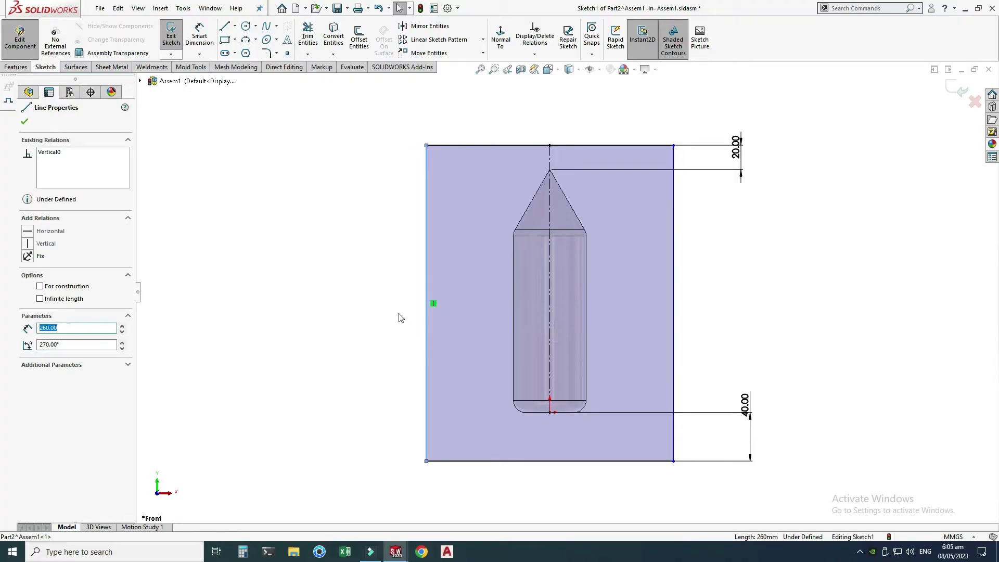
left_click(196, 32)
left_click(513, 461)
left_click(515, 500)
type("170")
key("Return")
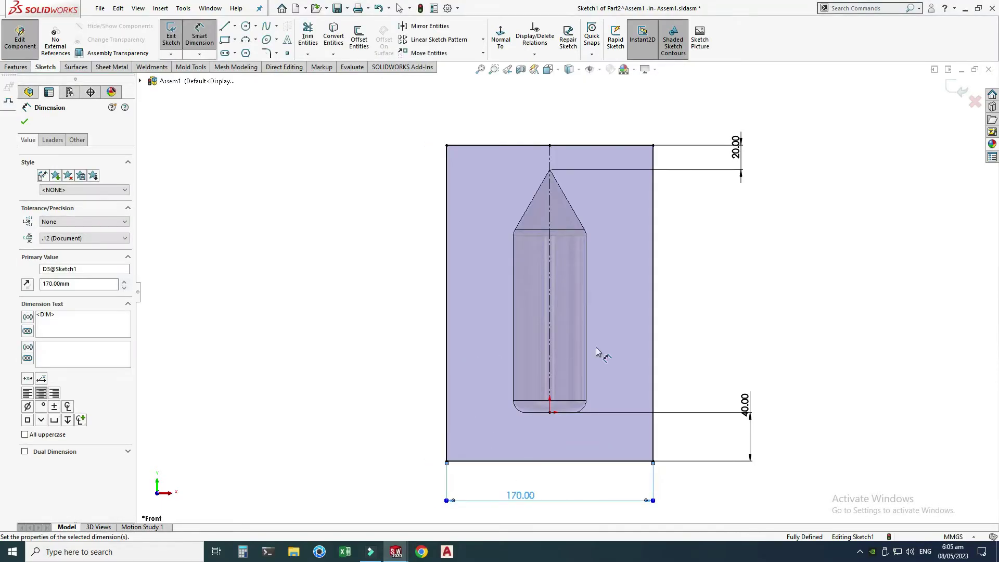
Finish the dimensioned rectangle sketch around Main Part and exit sketch editing
scroll(583, 312, "up", 1)
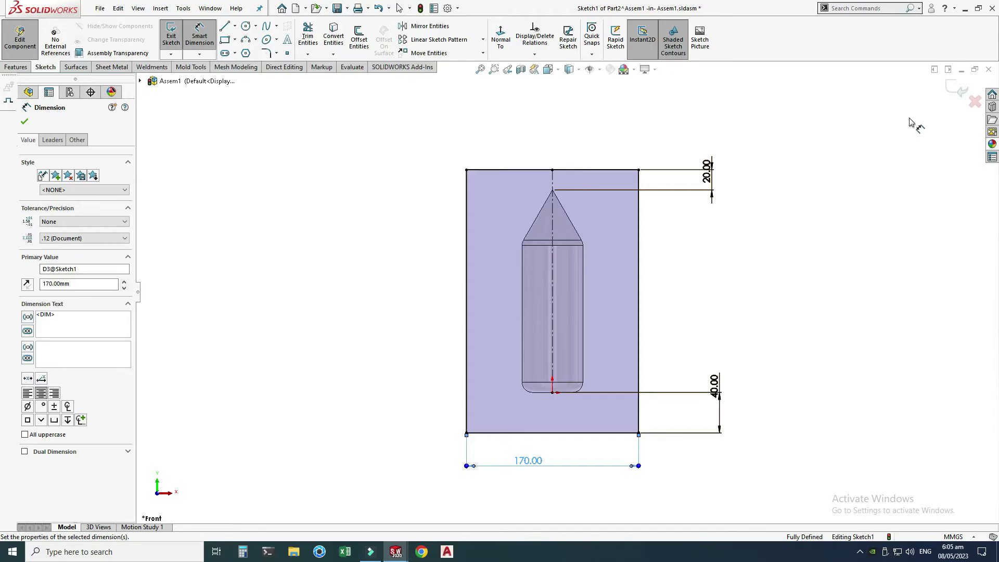
left_click(955, 92)
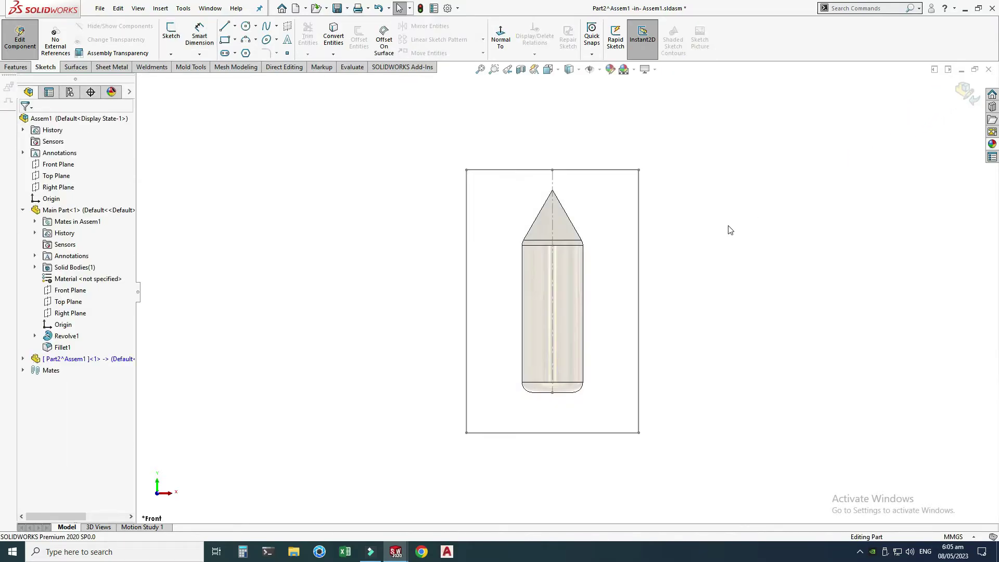
right_click(714, 161)
left_click(748, 204)
left_click_drag(759, 239, 456, 312)
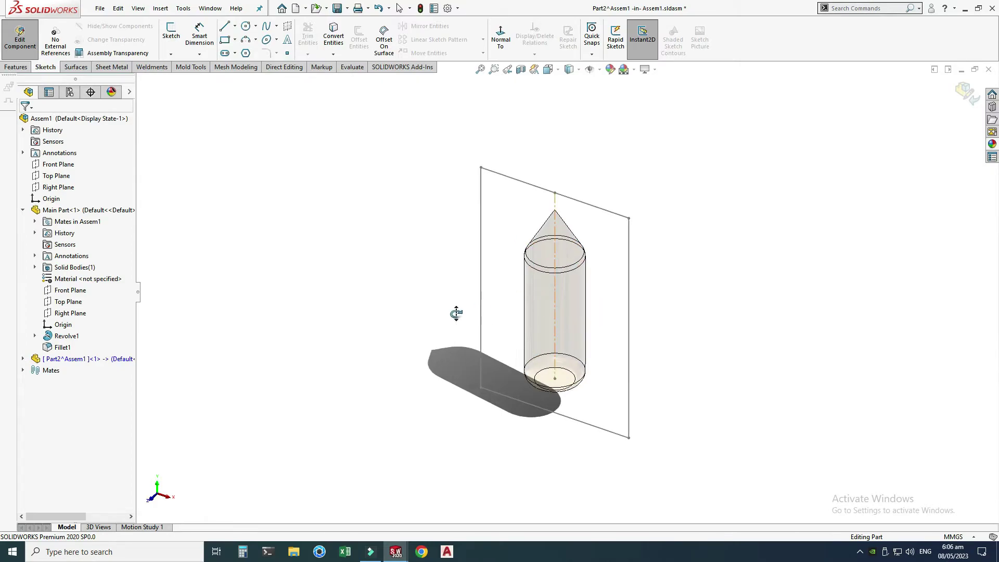
Extrude the rectangle sketch as a blind boss with a depth of 70 mm
left_click(17, 67)
left_click(175, 37)
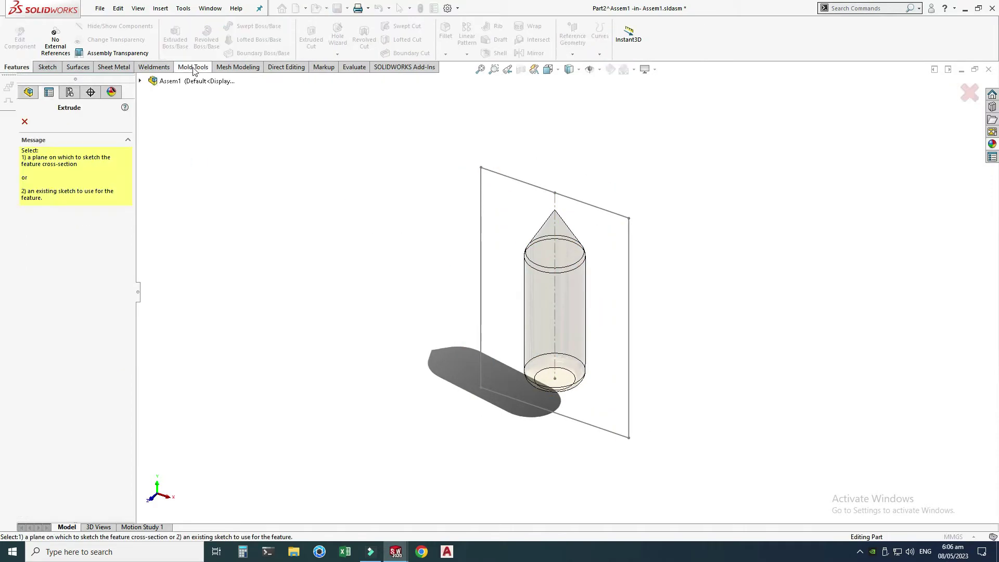
left_click(495, 178)
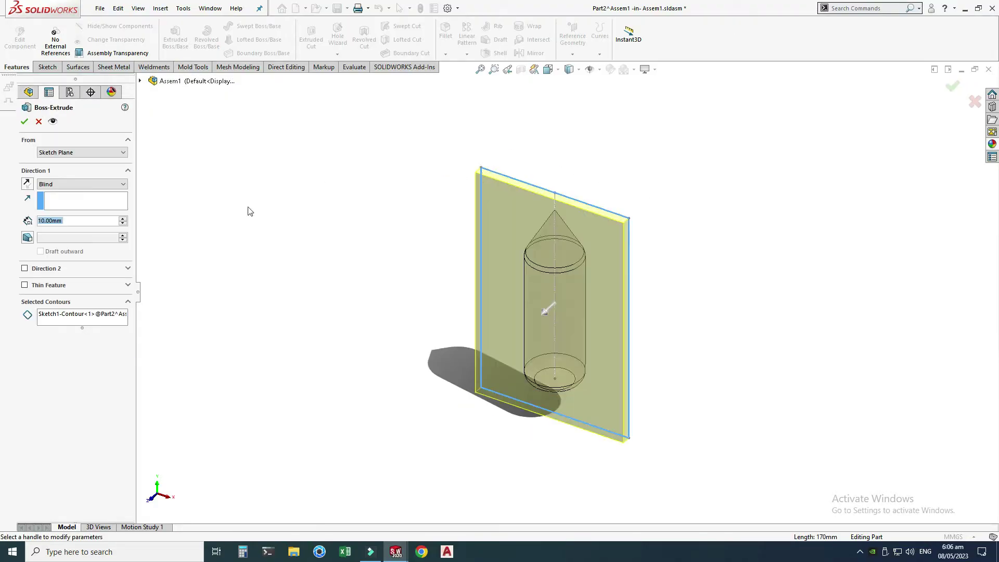
left_click(125, 221)
left_click(125, 220)
left_click(124, 220)
left_click(125, 221)
left_click(125, 220)
left_click(124, 221)
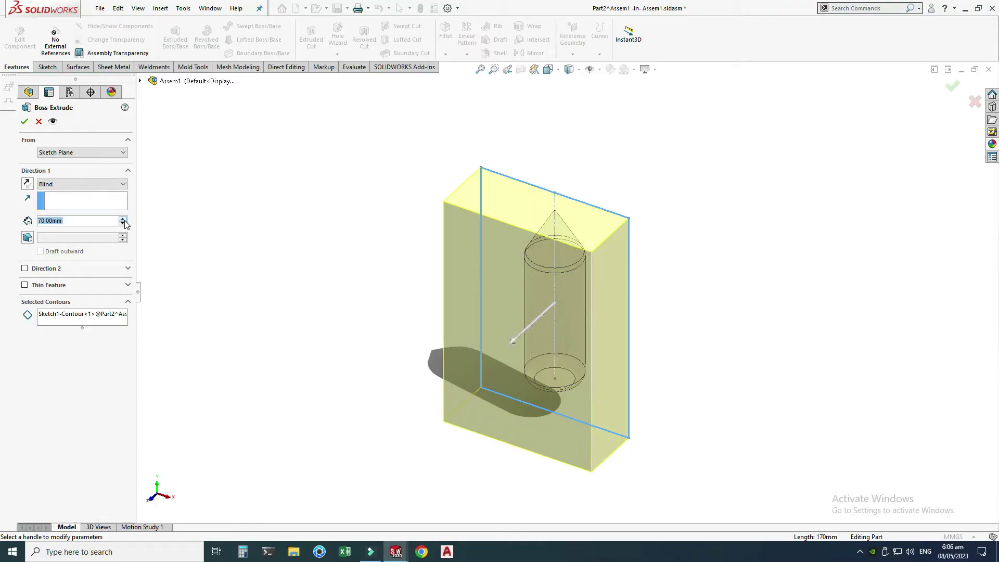
left_click(24, 121)
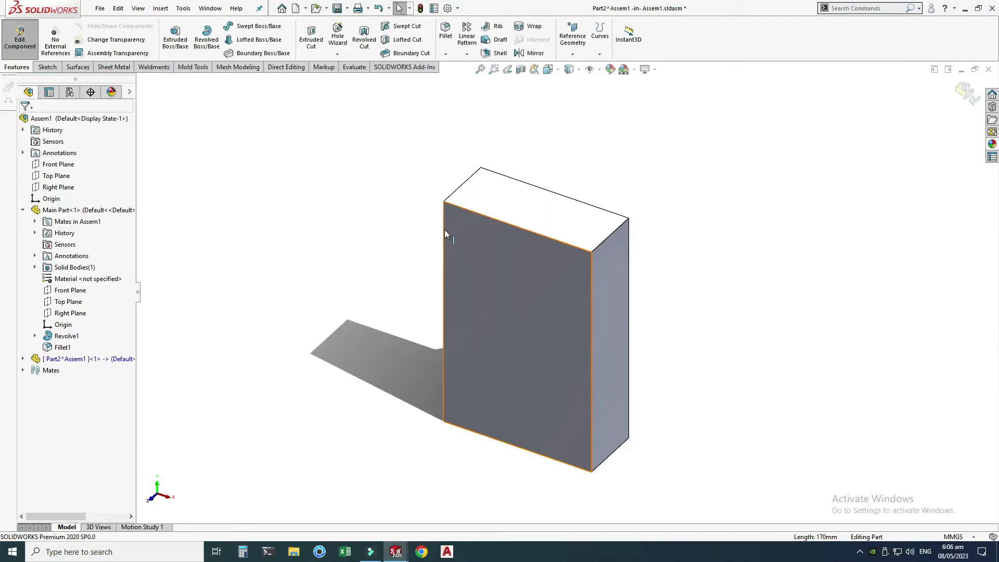
Cut a Cavity into the extruded block using Main Part as the design component, scaled about Component Origins
right_click(544, 152)
left_click(585, 184)
left_click_drag(600, 194, 729, 151)
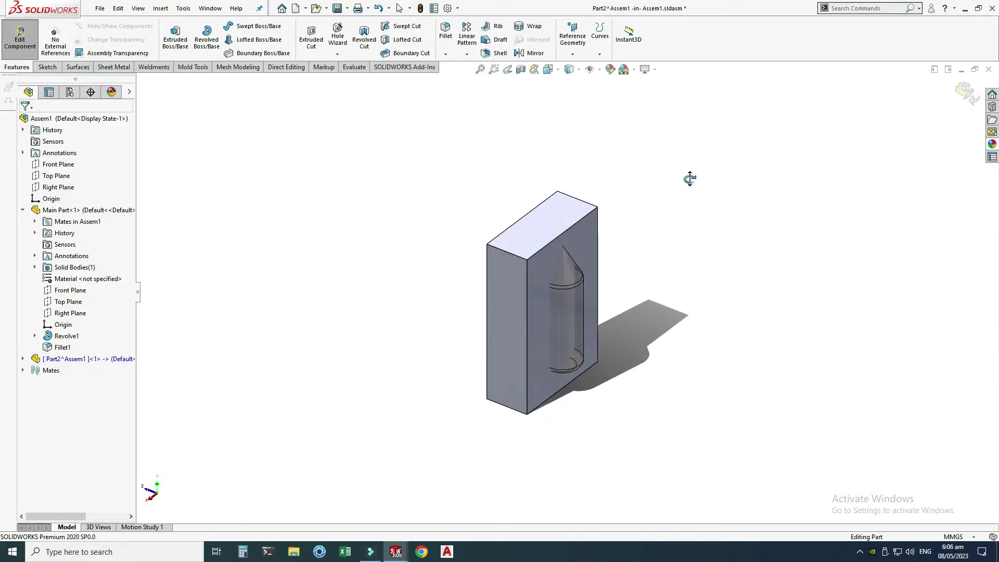
left_click(161, 8)
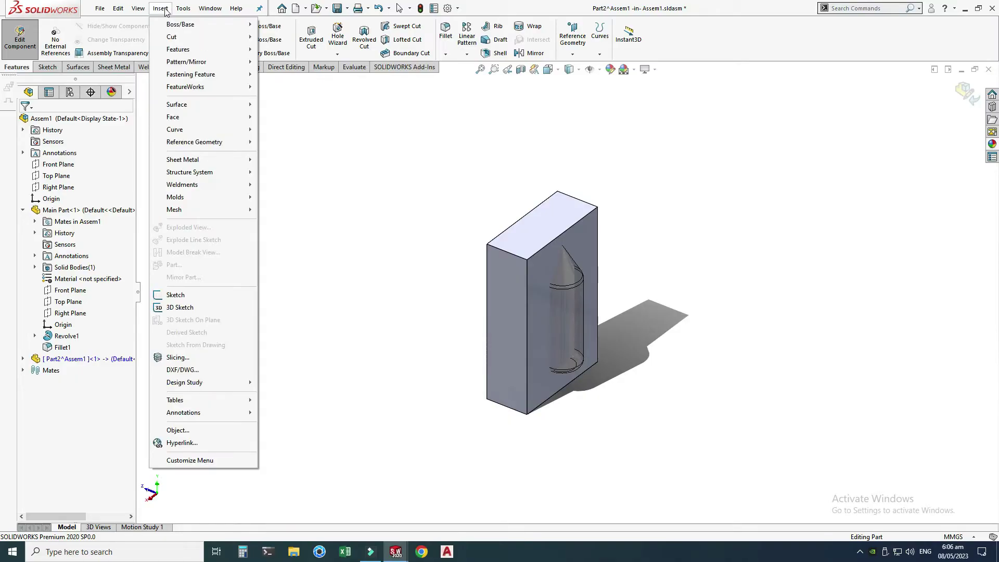
mouse_move(178, 50)
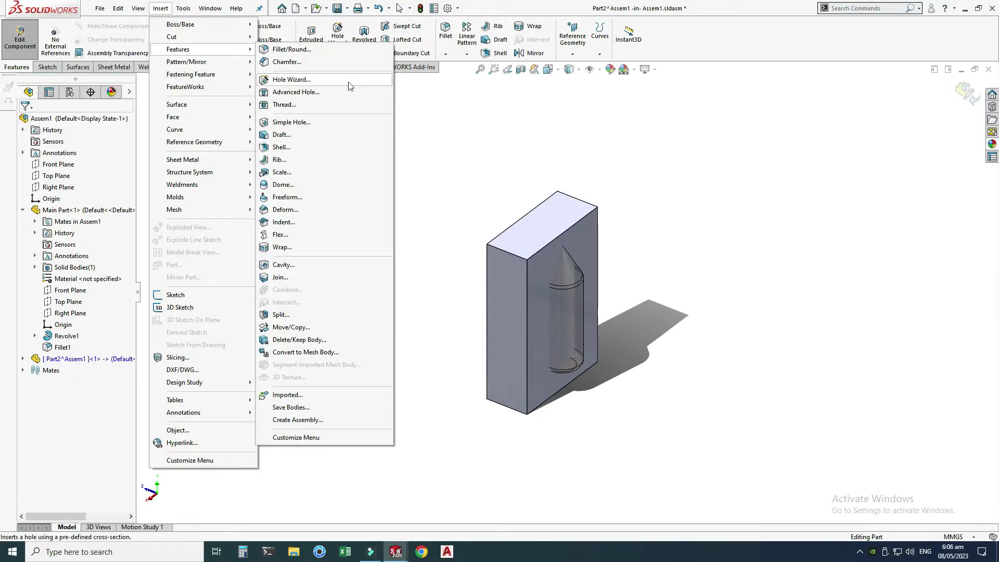
left_click(278, 265)
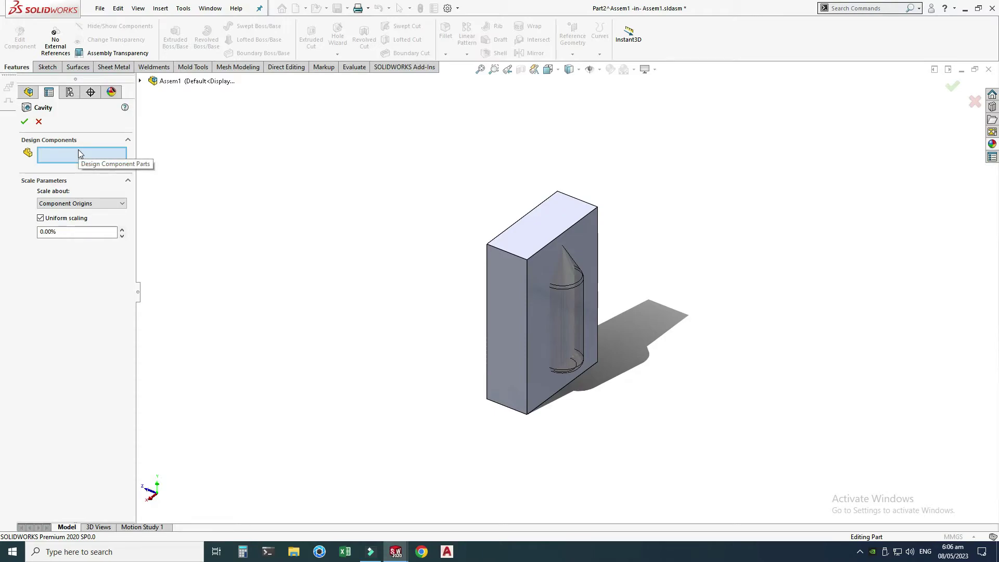
left_click(140, 81)
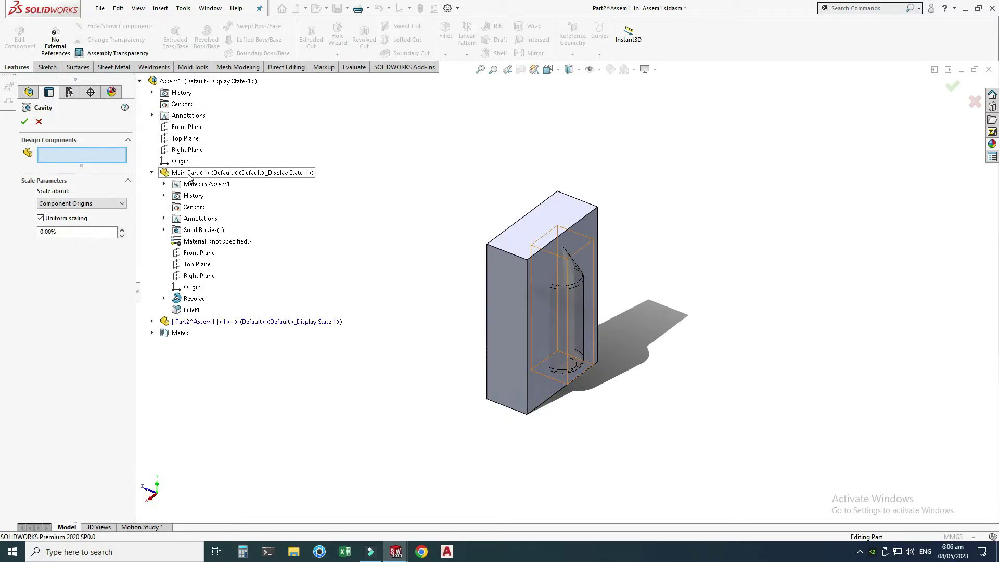
left_click(189, 173)
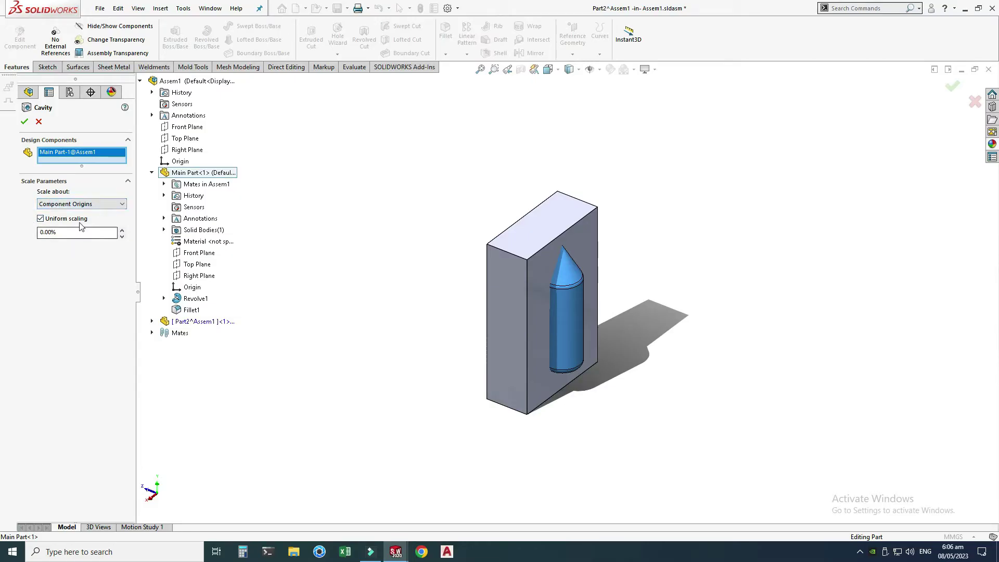
left_click(78, 204)
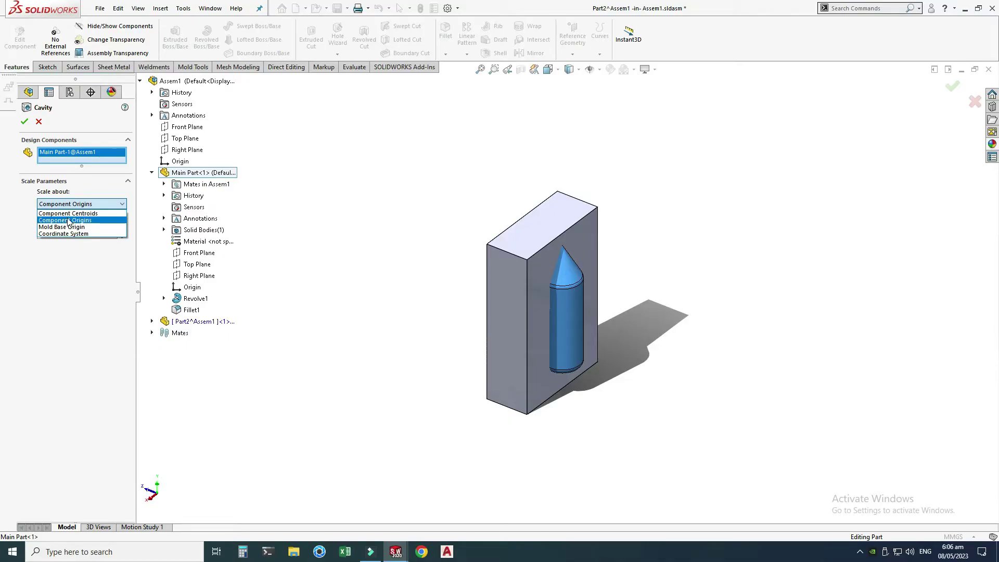
left_click(68, 220)
left_click(26, 123)
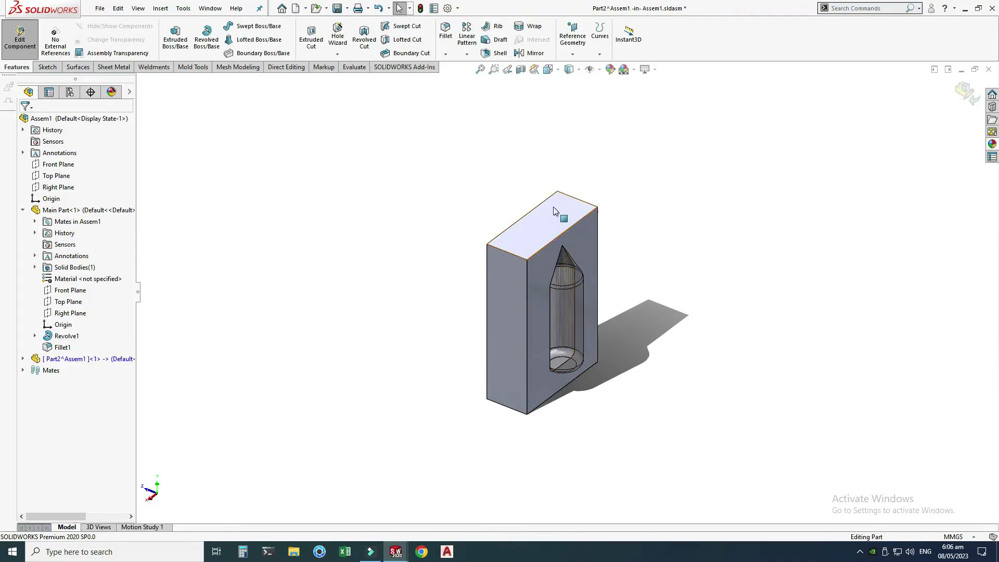
Finish editing the block in context and return to the assembly
scroll(595, 317, "down", 3)
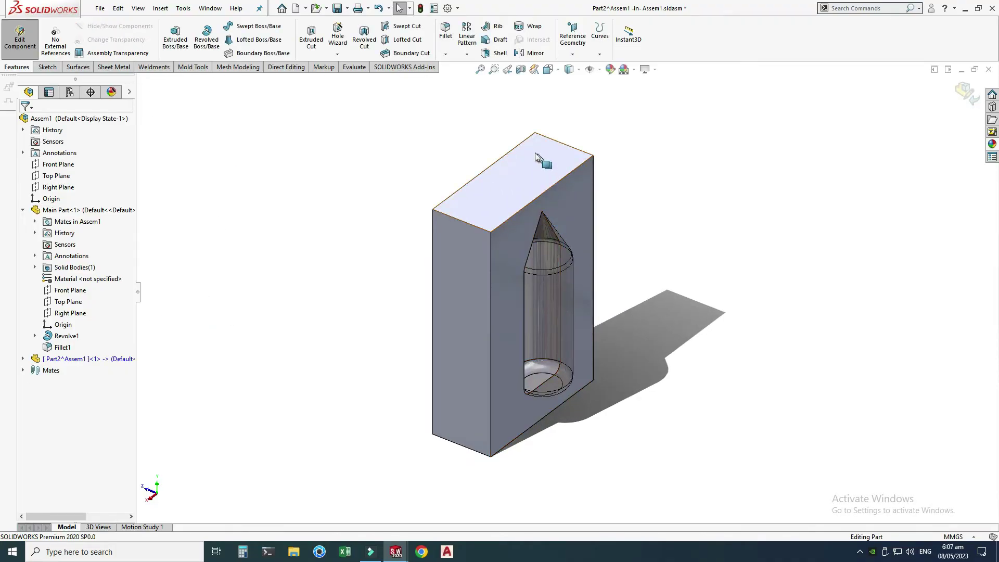
scroll(488, 221, "up", 3)
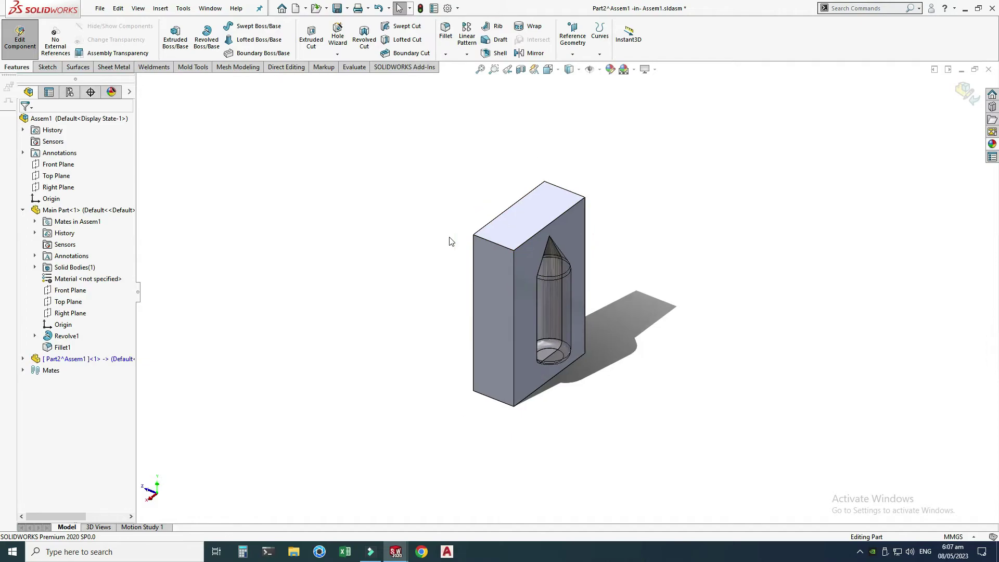
left_click(958, 100)
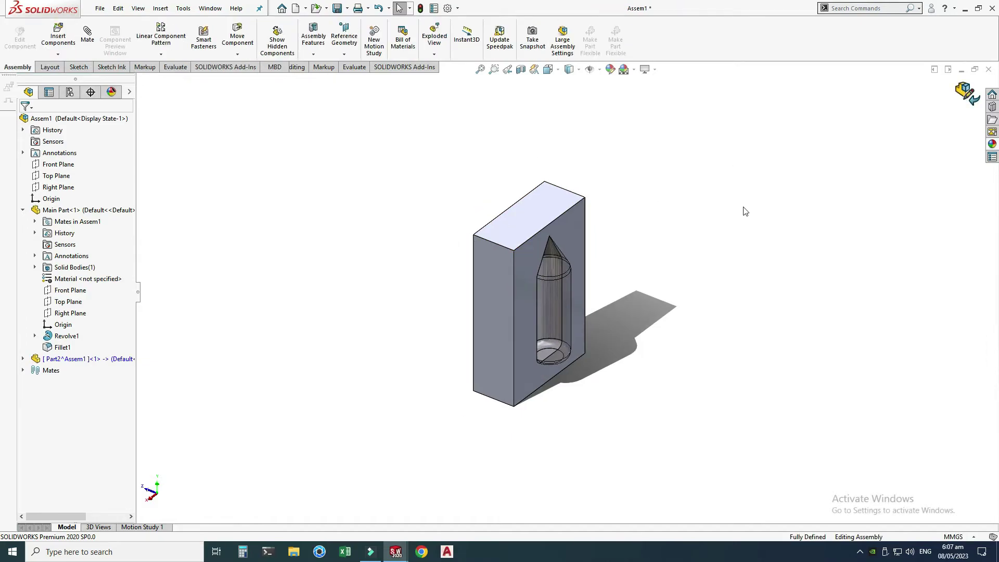
right_click(720, 175)
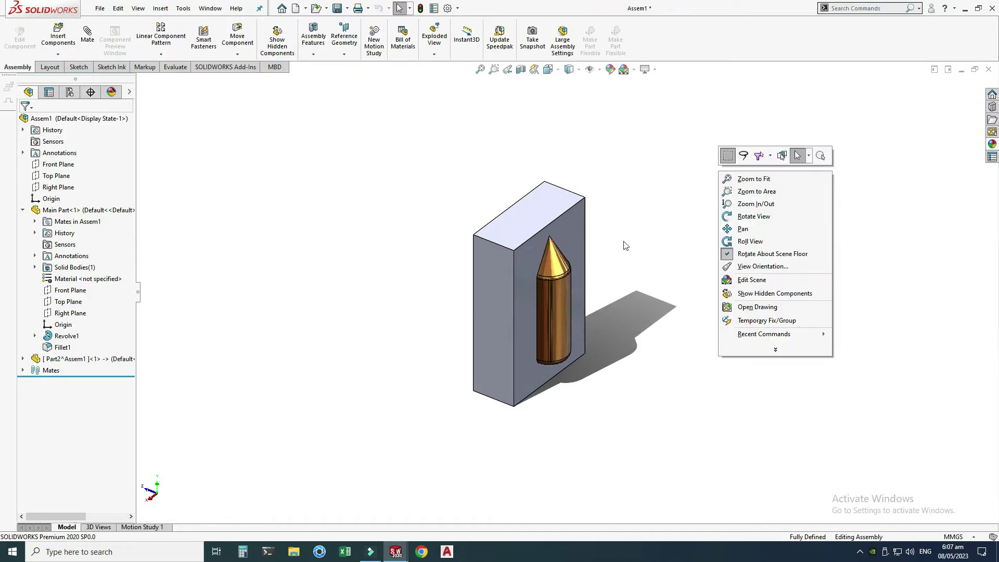
left_click(556, 263)
left_click(532, 256)
scroll(566, 292, "up", 2)
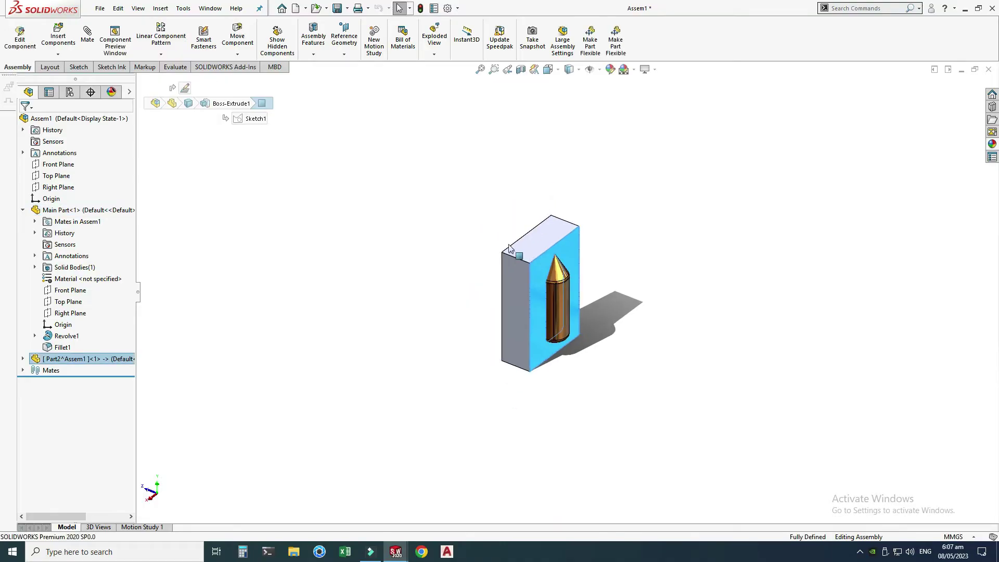
left_click(487, 203)
scroll(632, 300, "down", 2)
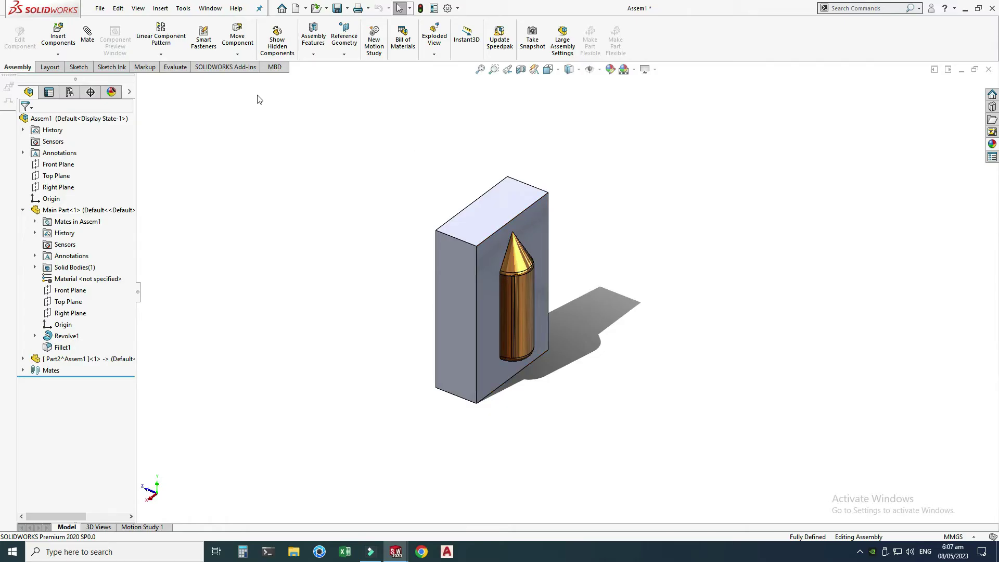
Mirror the block component about its cavity-side face to form the opposite mold half
left_click(148, 47)
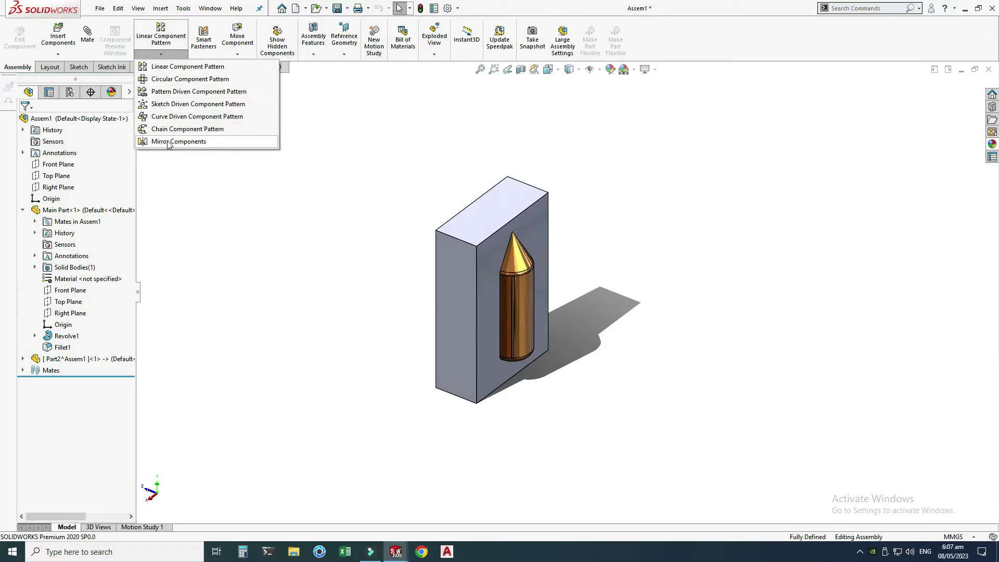
left_click(184, 143)
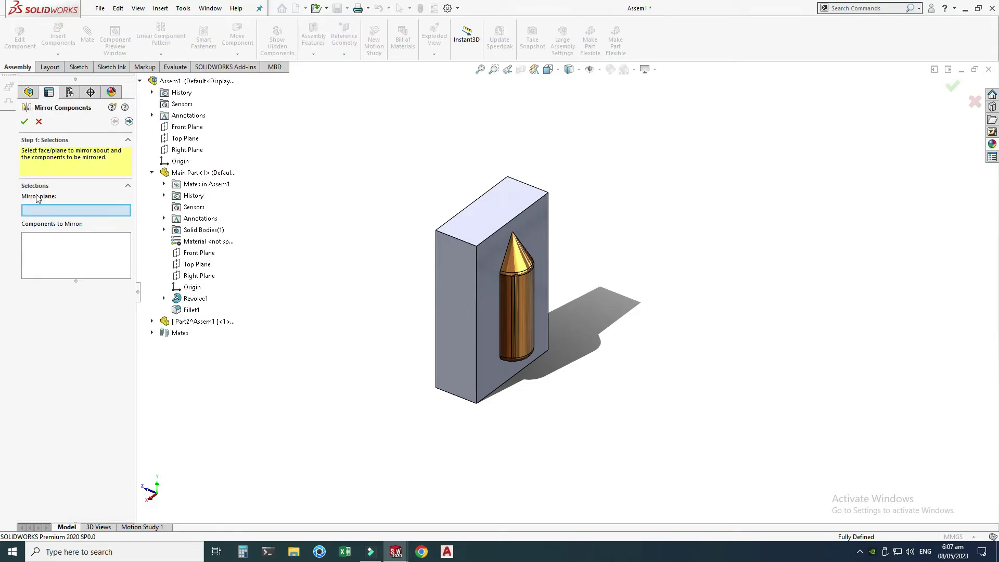
left_click(534, 228)
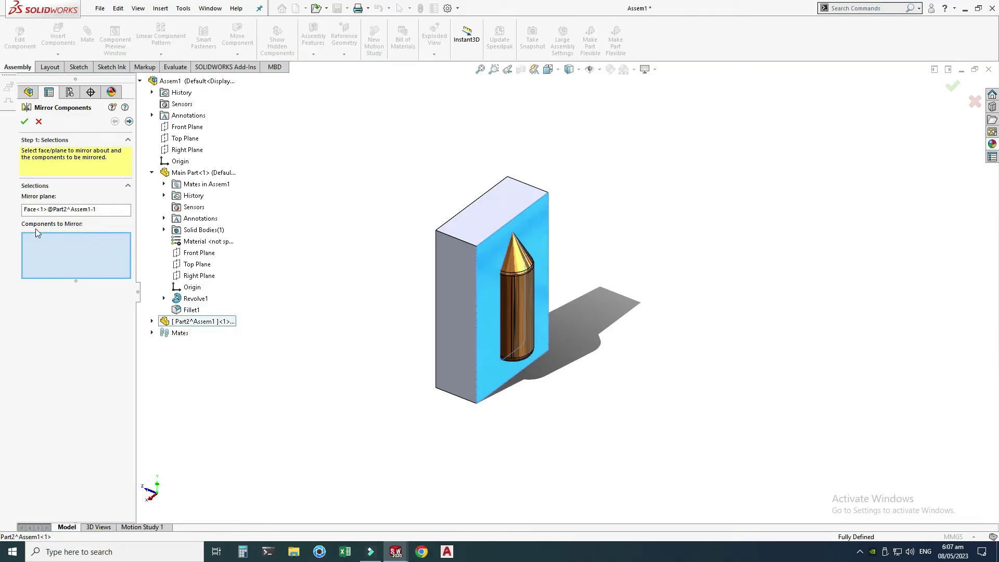
left_click(460, 260)
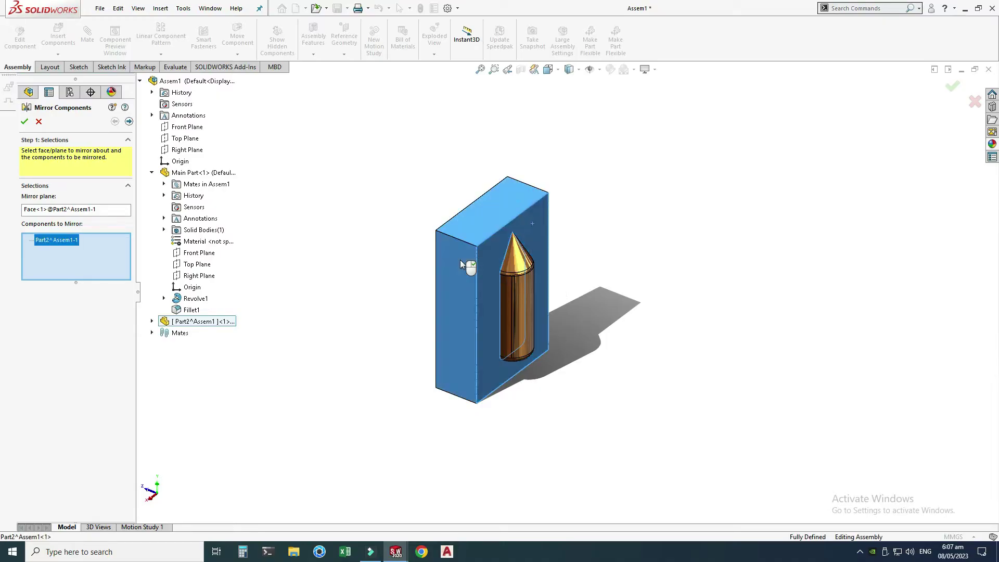
left_click(129, 122)
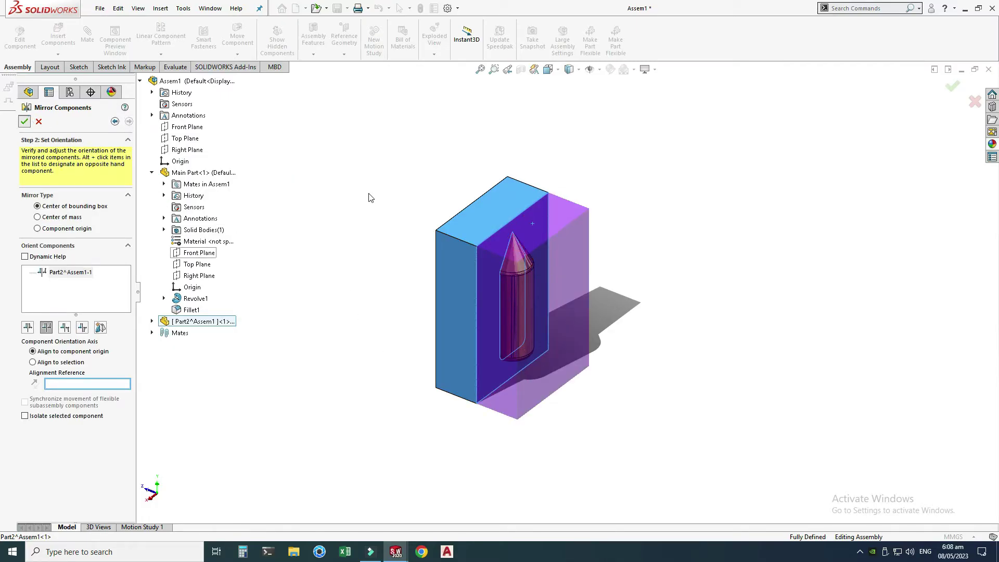
Apply the brushed steel appearance to the body of the mold block
right_click(443, 134)
left_click(477, 176)
left_click_drag(526, 234, 513, 296)
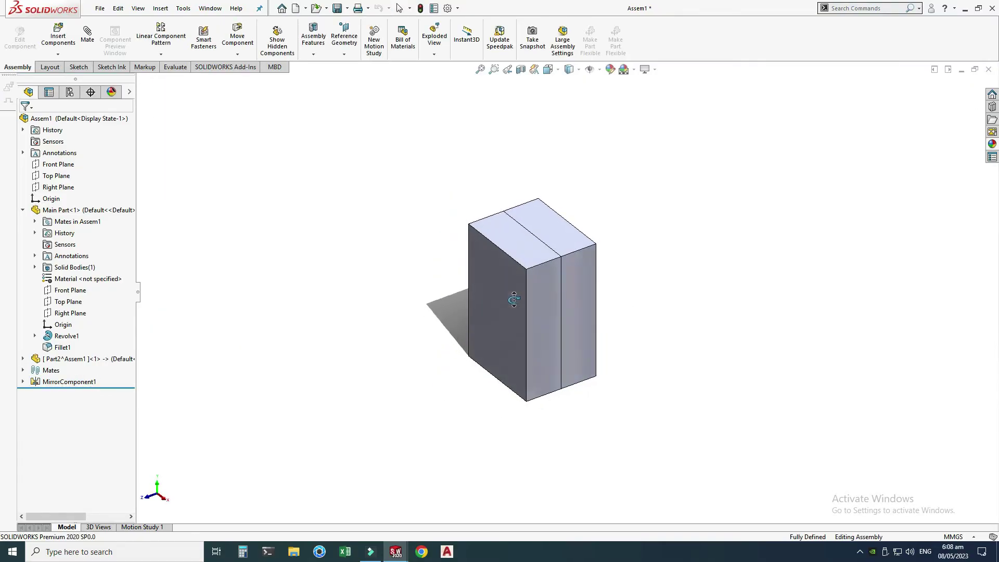
left_click(991, 145)
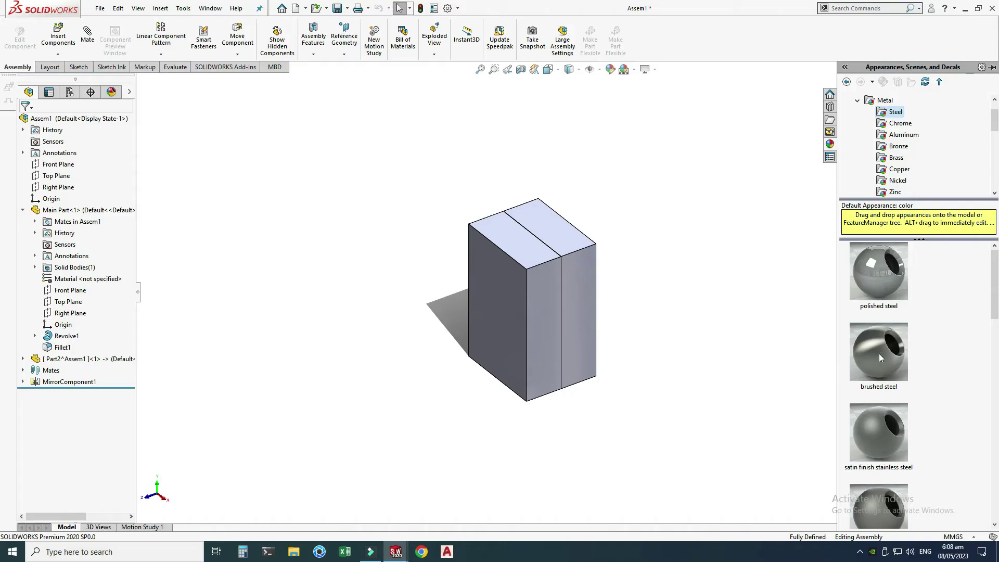
mouse_move(881, 351)
left_mouse_down()
mouse_move(880, 367)
mouse_move(886, 354)
mouse_move(661, 362)
mouse_move(583, 277)
left_mouse_up()
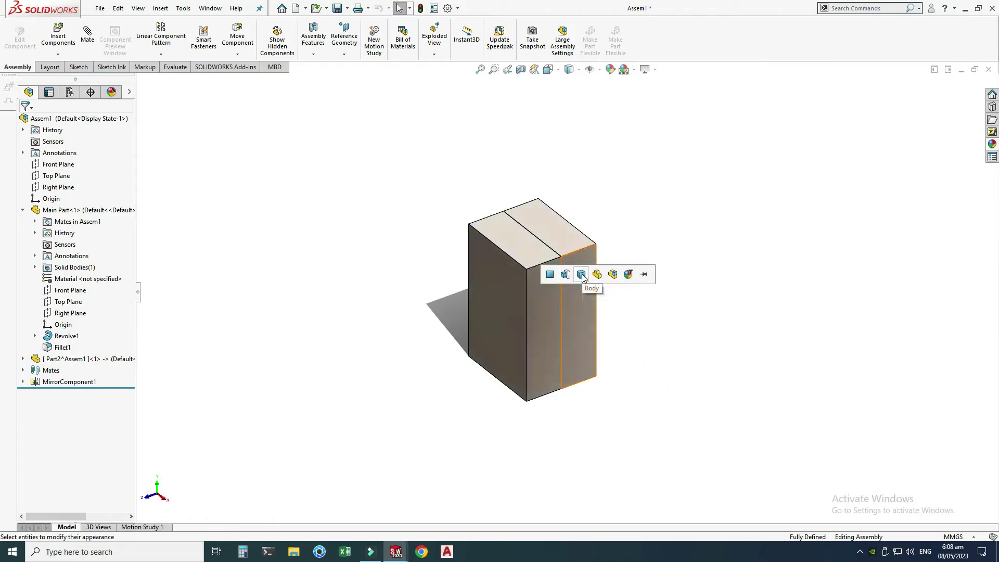
left_click(582, 274)
Create an exploded view and move the original mold block 140 mm outward along the assembly's Z axis
right_click(683, 193)
left_click(717, 244)
left_click_drag(677, 247, 664, 278)
scroll(408, 279, "down", 3)
left_click_drag(654, 326, 638, 311)
scroll(609, 317, "up", 2)
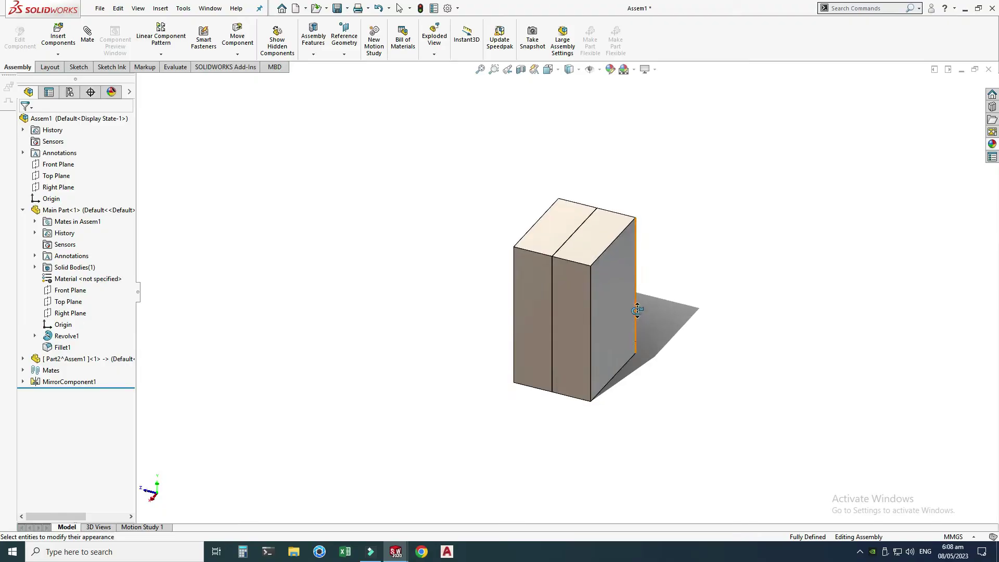
left_click(436, 53)
left_click(471, 67)
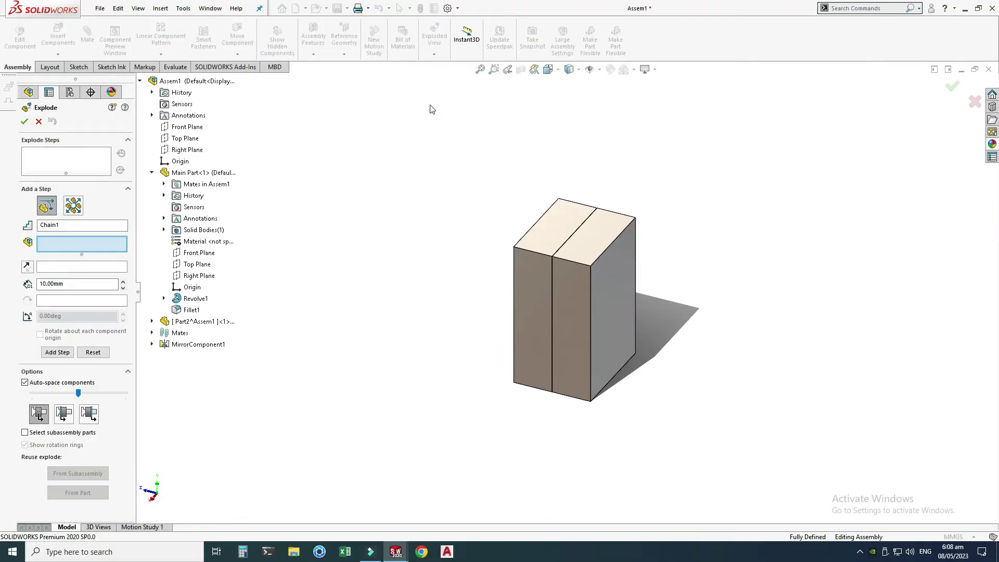
left_click(529, 271)
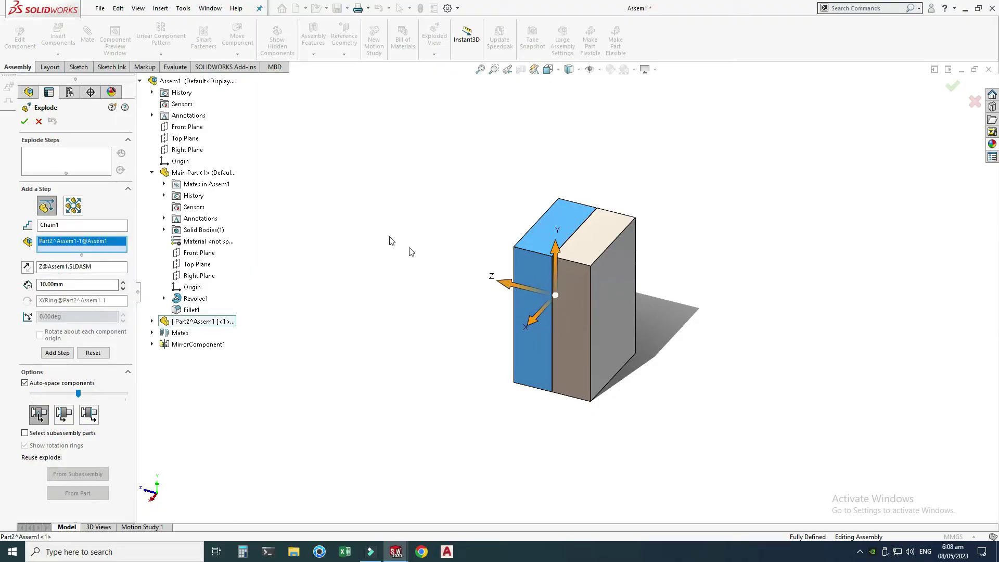
left_click_drag(498, 286, 464, 284)
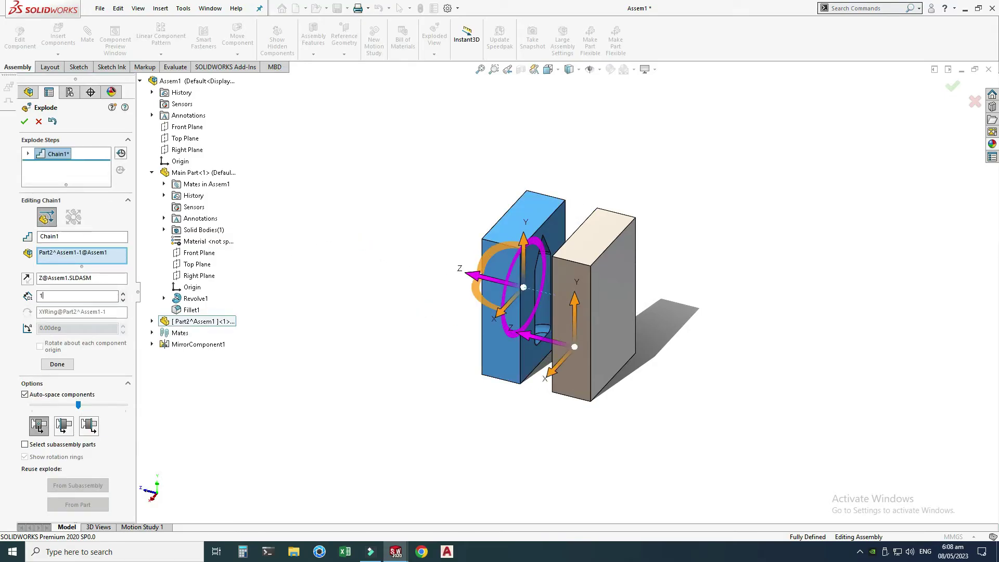
left_click(65, 366)
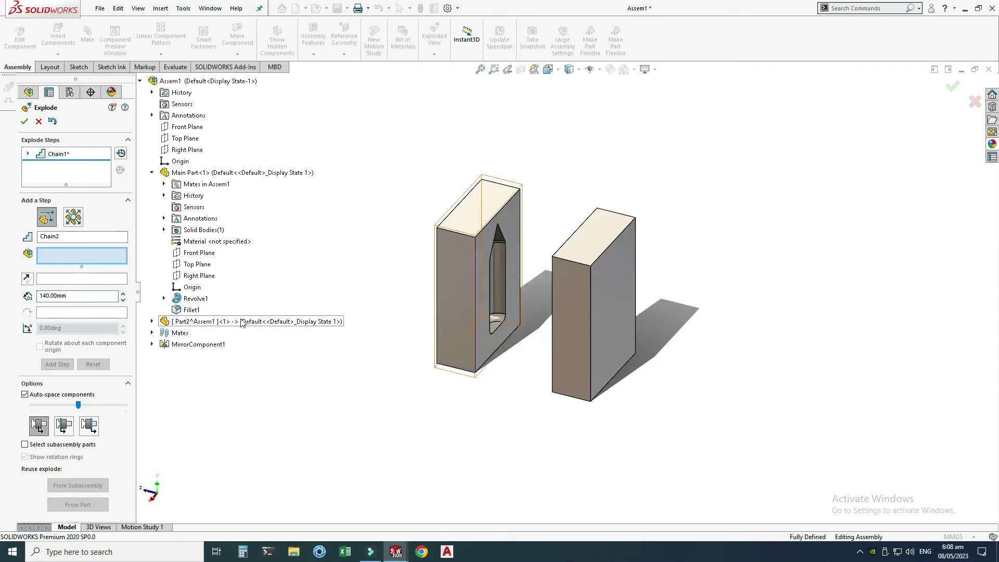
Move the mirrored mold block 140 mm along the assembly's Z axis, away from the original block, and finish the exploded view
left_click(583, 287)
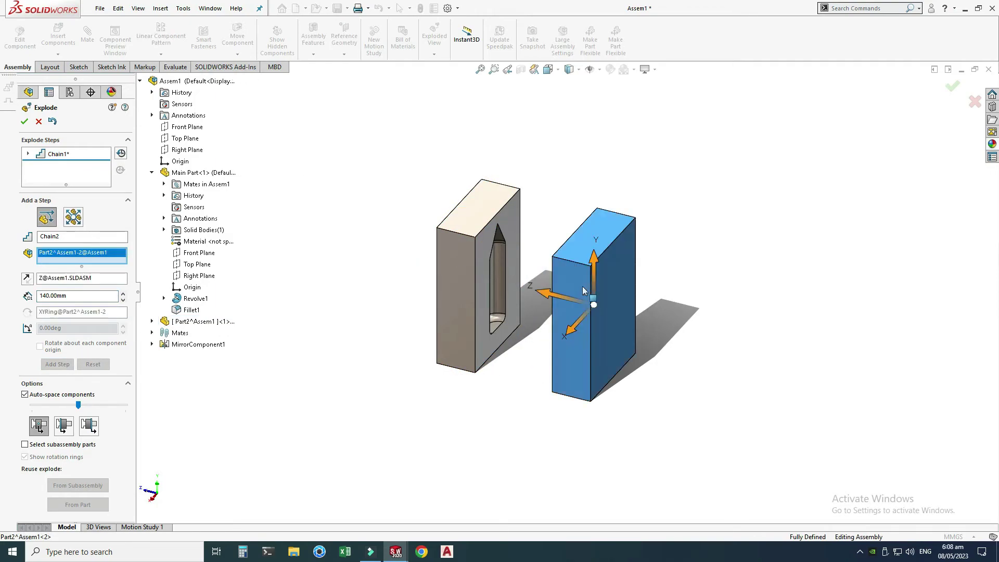
left_click_drag(542, 295, 779, 342)
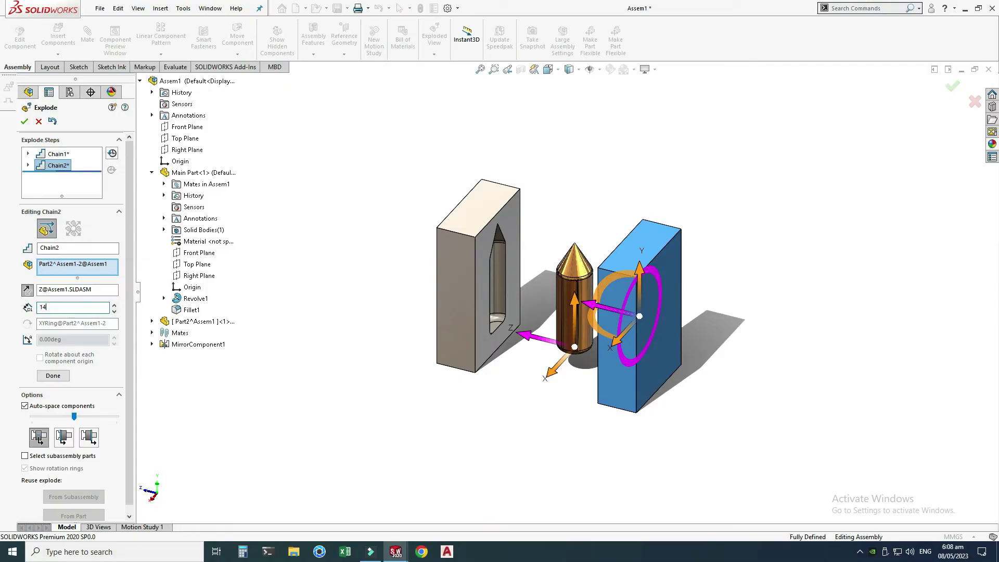
left_click(53, 375)
left_click(24, 121)
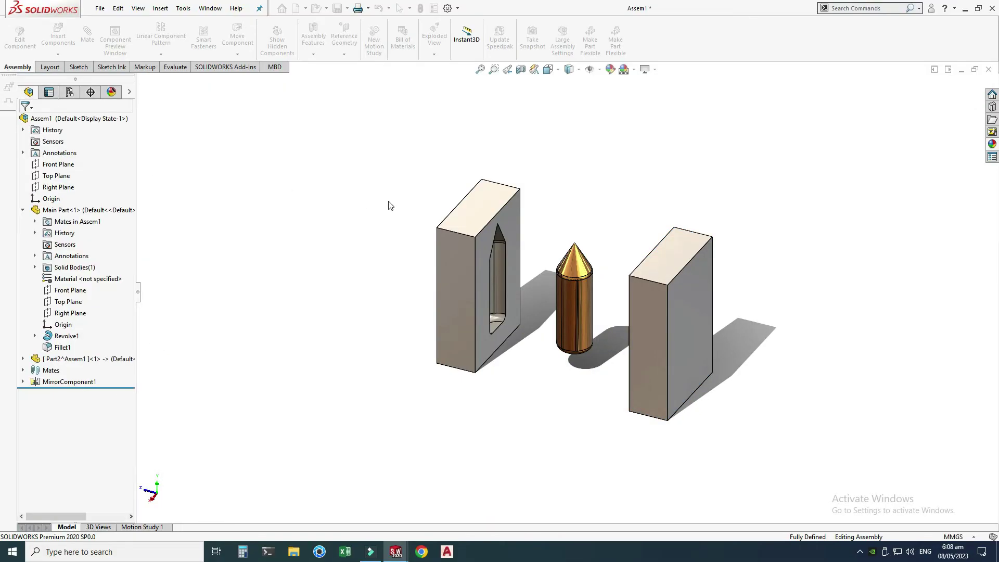
Collapse the exploded assembly and play its explode animation, closing the playback once the mold halves are apart
right_click(555, 155)
left_click(591, 213)
left_click_drag(591, 214, 612, 284)
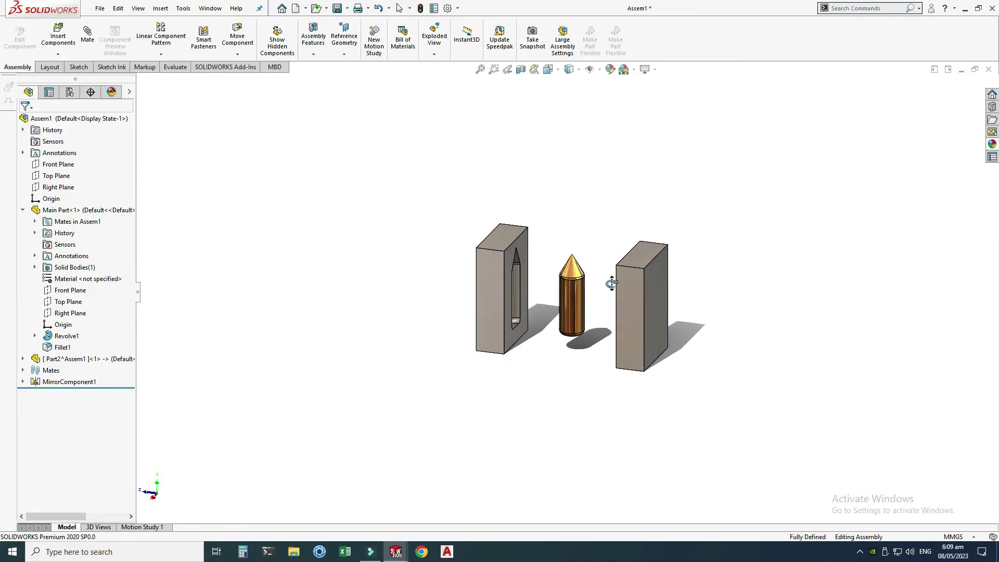
right_click(89, 123)
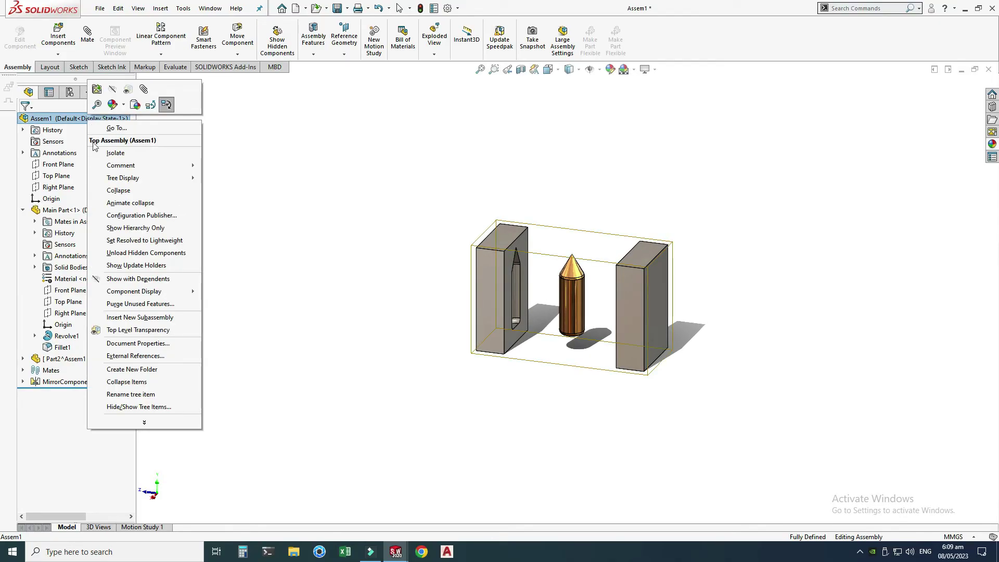
left_click(119, 189)
right_click(74, 122)
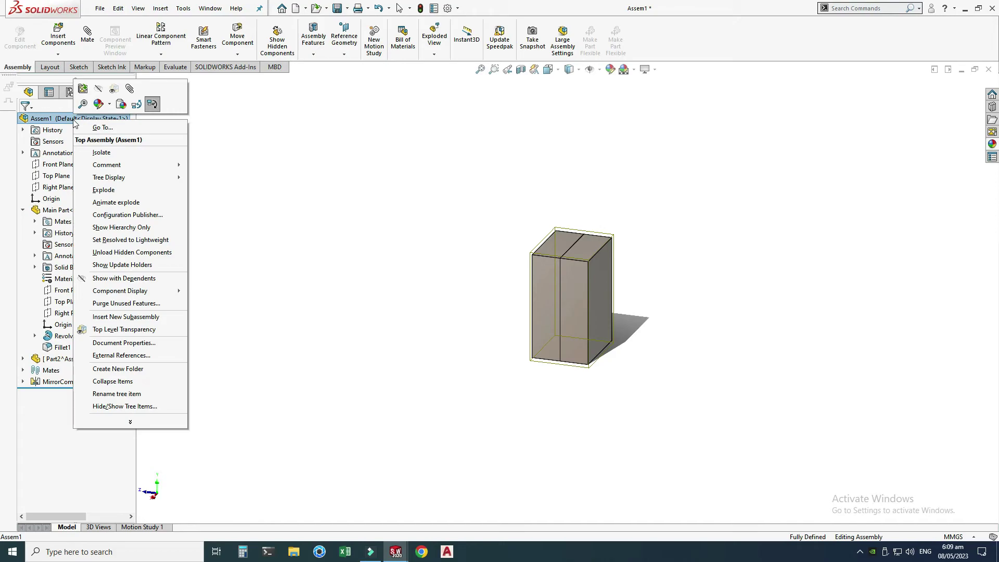
left_click(116, 203)
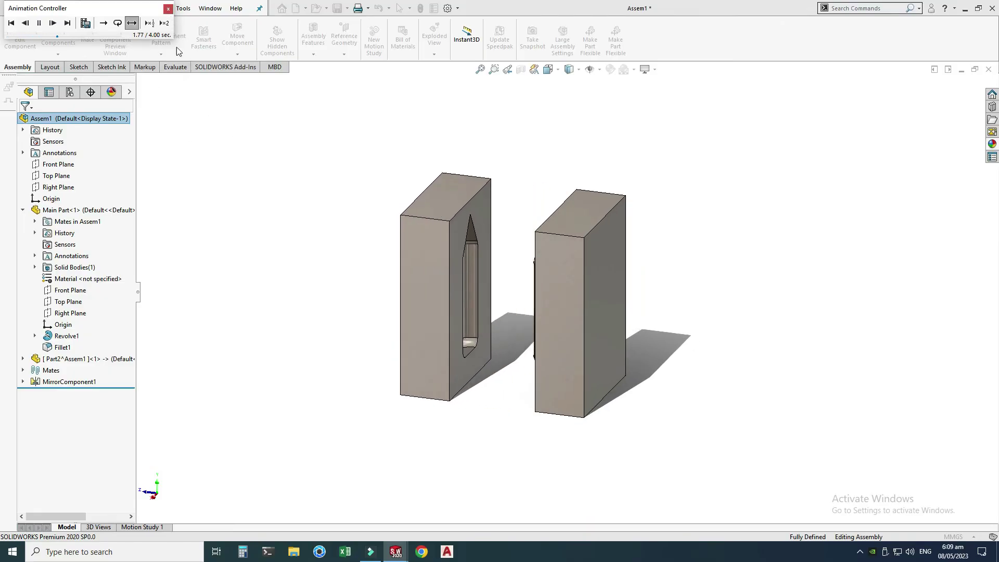
left_click(168, 9)
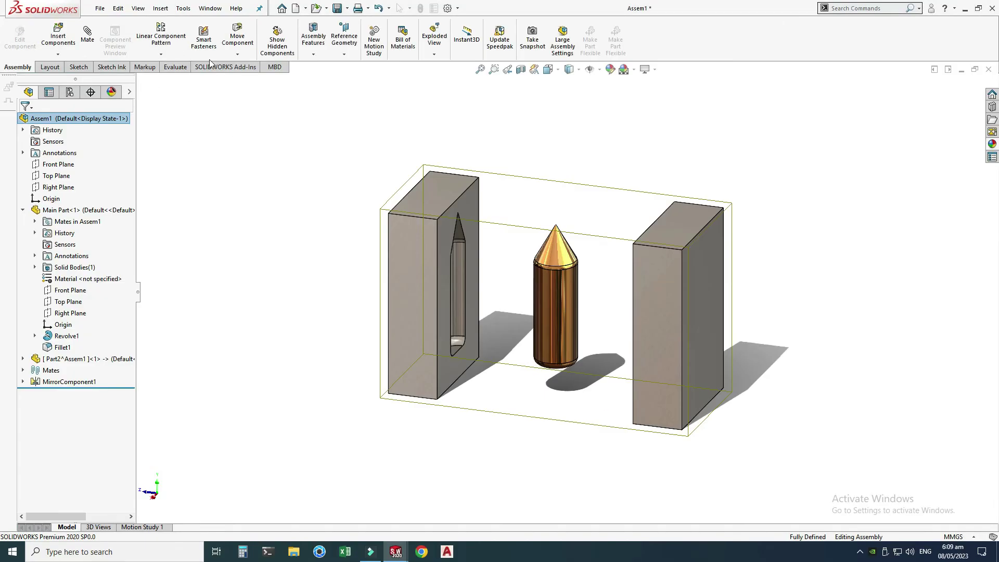
Save the assembly as Assem1 in the Practice Exercise 37 folder as a SOLIDWORKS Assembly file
right_click(255, 151)
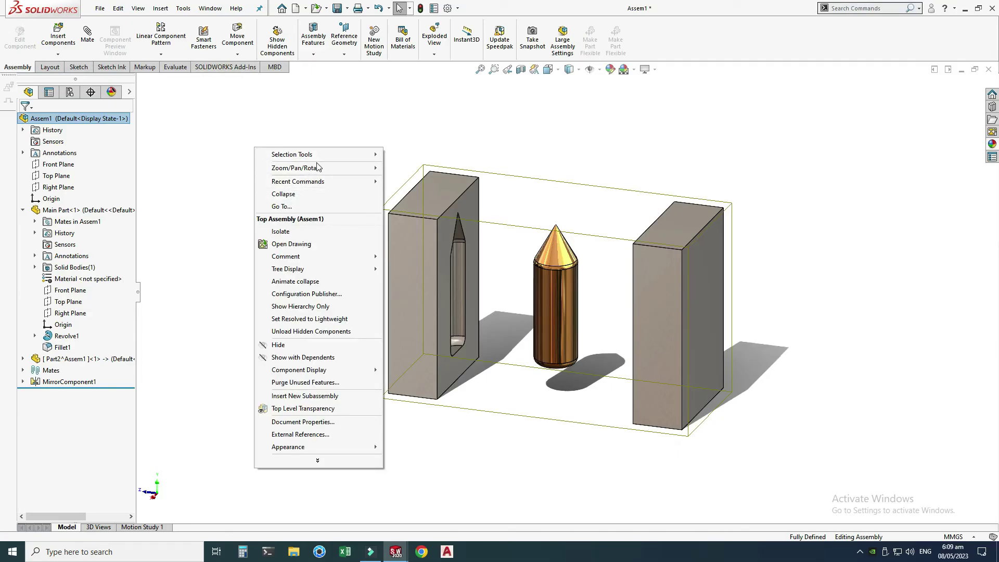
mouse_move(322, 168)
left_click(412, 217)
left_click_drag(330, 234, 625, 350)
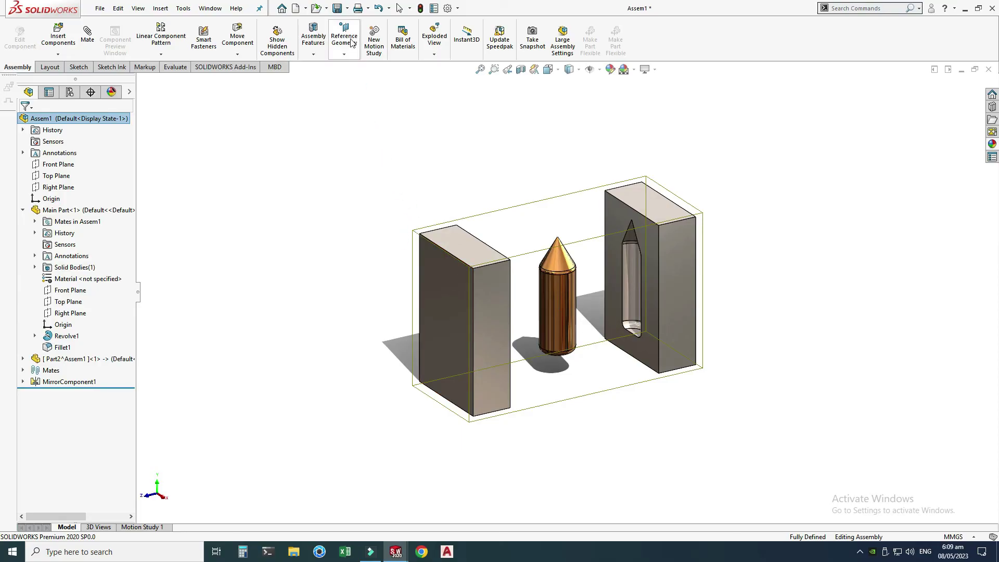
left_click(348, 9)
left_click(357, 29)
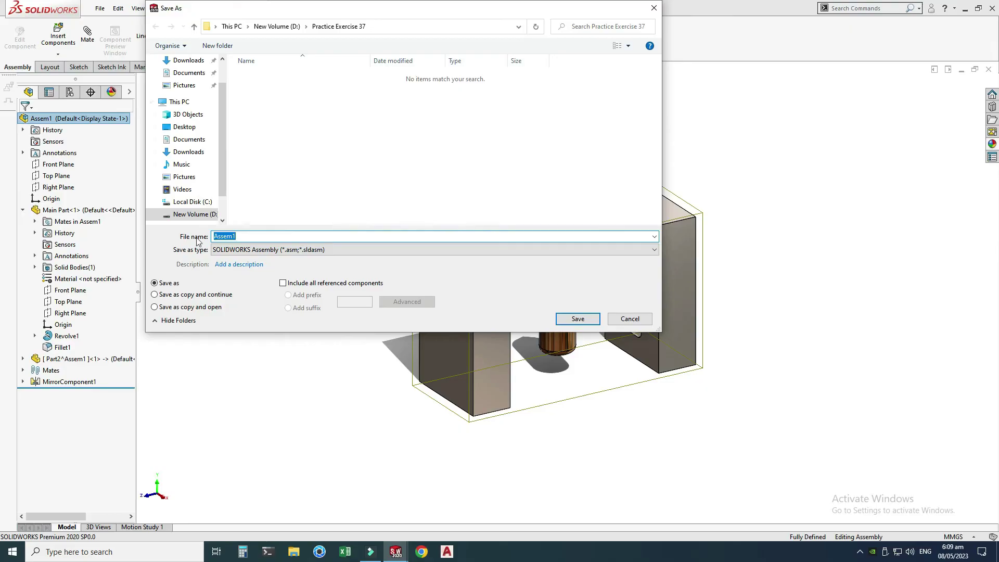
left_click(577, 320)
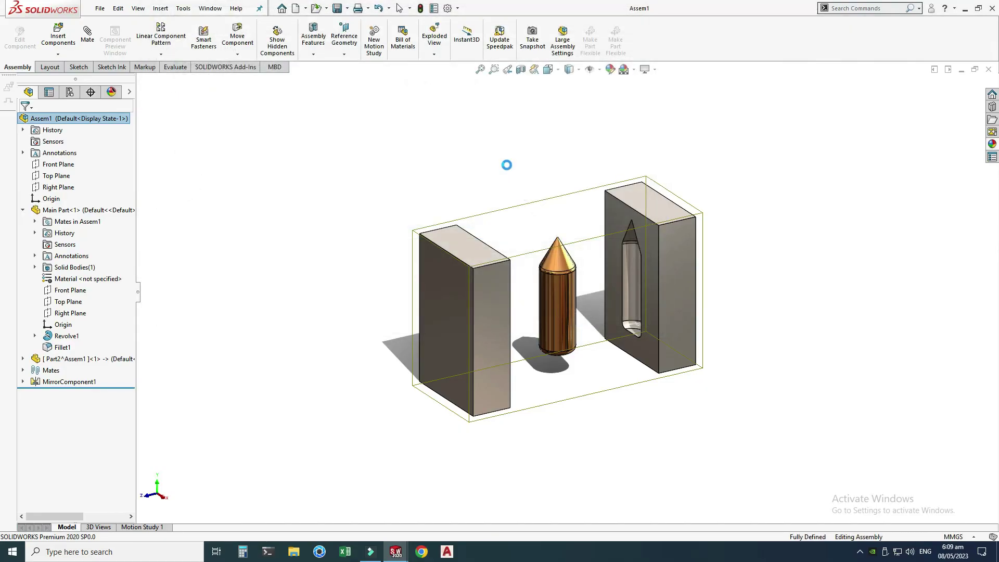
Examine the separated mold halves, the cavity and Main Part from several angles and distances
left_click(502, 147)
right_click(502, 139)
left_click(551, 200)
left_click_drag(551, 205, 530, 149)
right_click(529, 148)
left_click(536, 210)
left_click_drag(536, 210, 562, 204)
left_click_drag(502, 235, 598, 266)
scroll(600, 252, "down", 6)
left_click_drag(610, 393, 479, 375)
scroll(480, 375, "up", 5)
left_click_drag(451, 303, 633, 319)
scroll(525, 281, "down", 4)
scroll(608, 276, "up", 3)
scroll(619, 361, "down", 3)
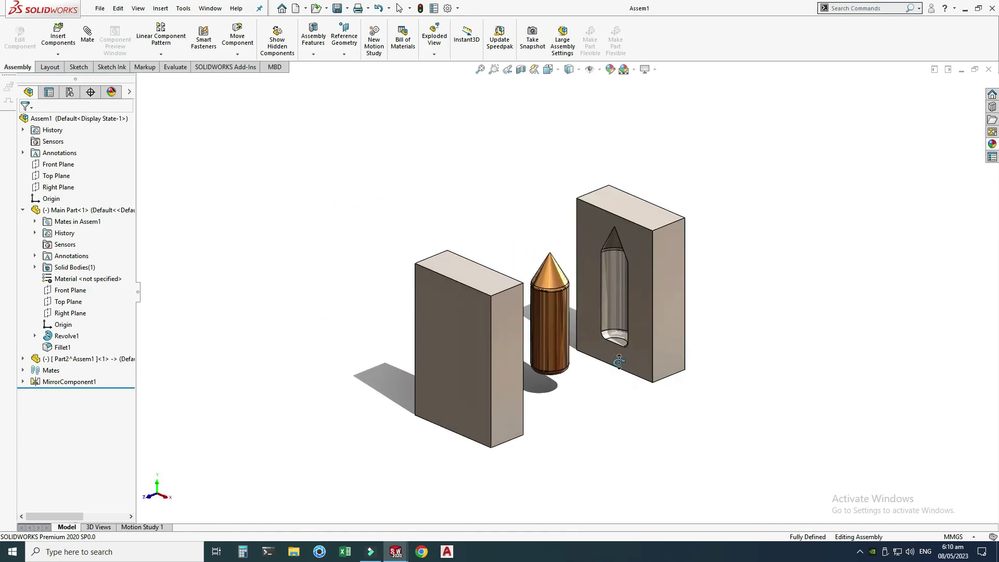